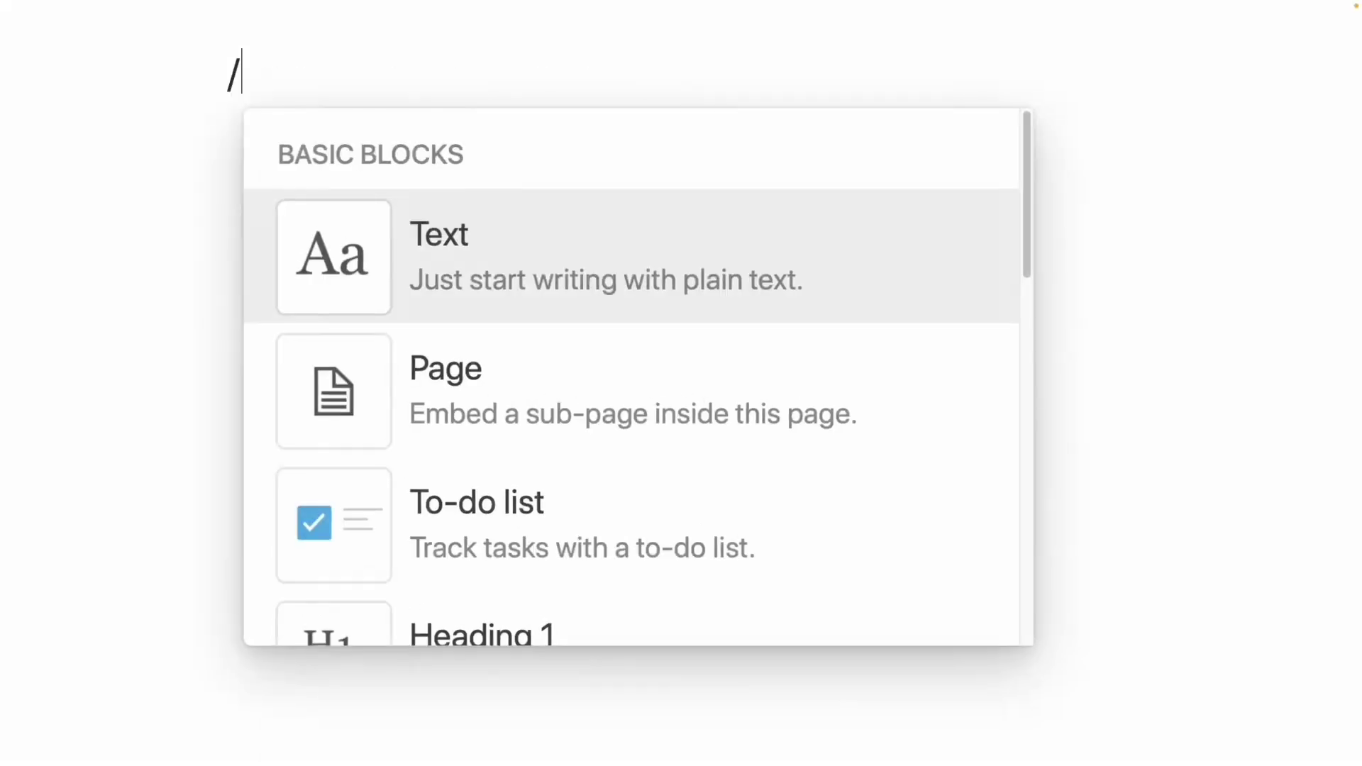
# Create a new private page titled Planner.
pyautogui.scroll(-10, 635, 376)
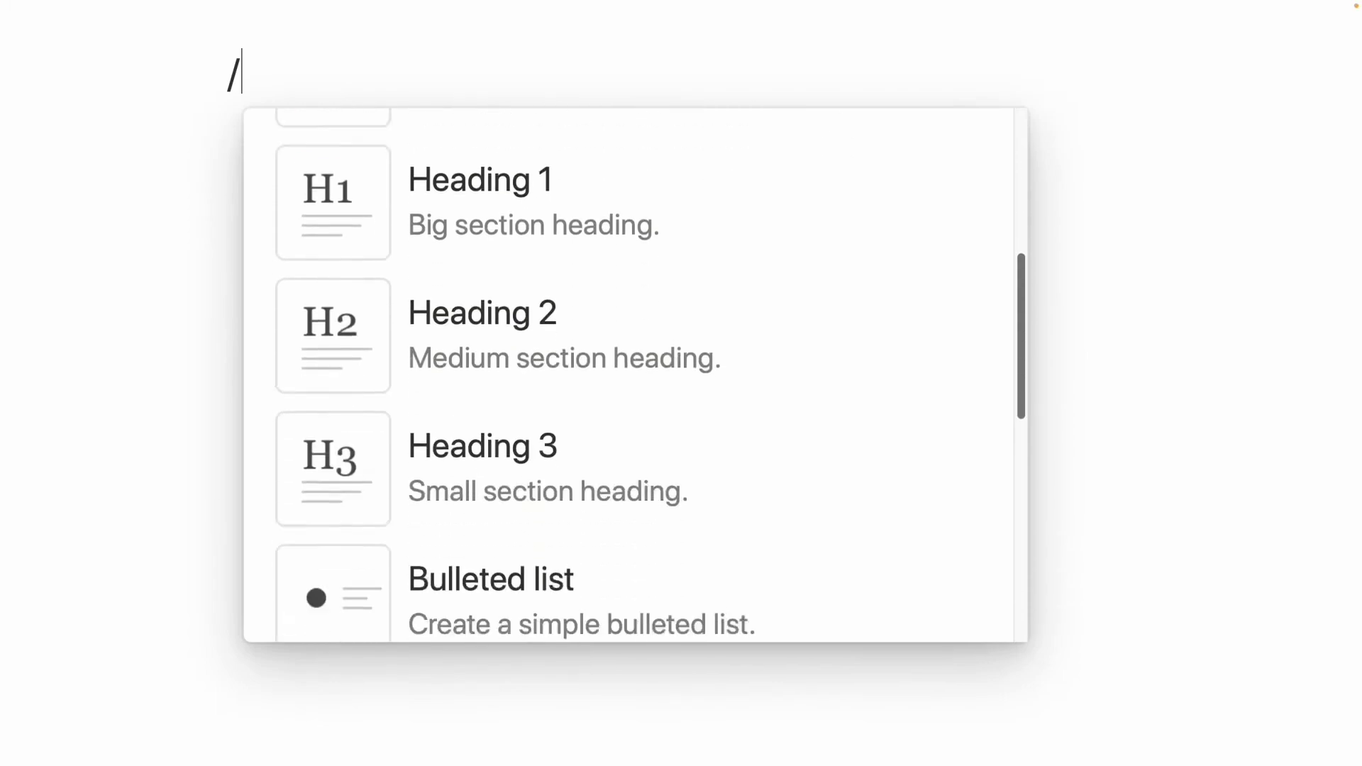
pyautogui.scroll(-5, 635, 376)
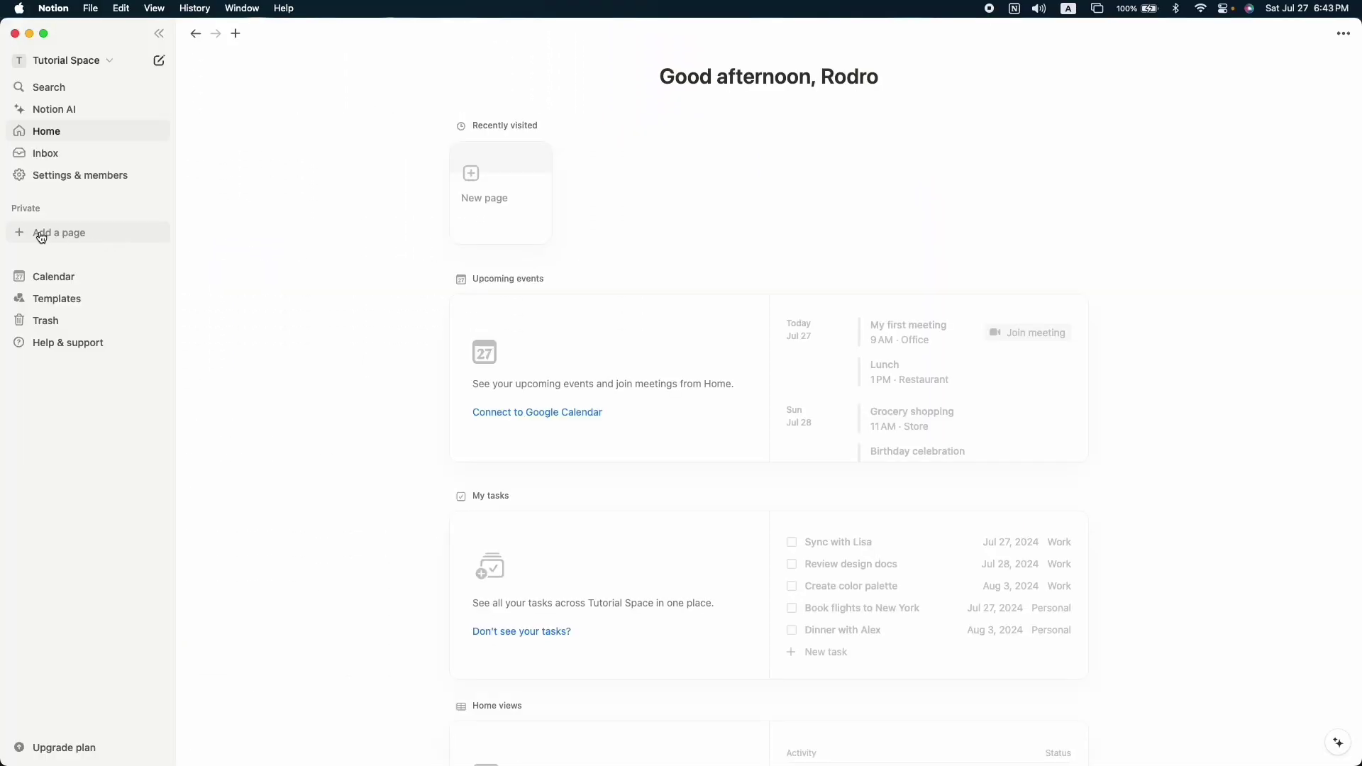
pyautogui.click(70, 234)
pyautogui.write('Planner')
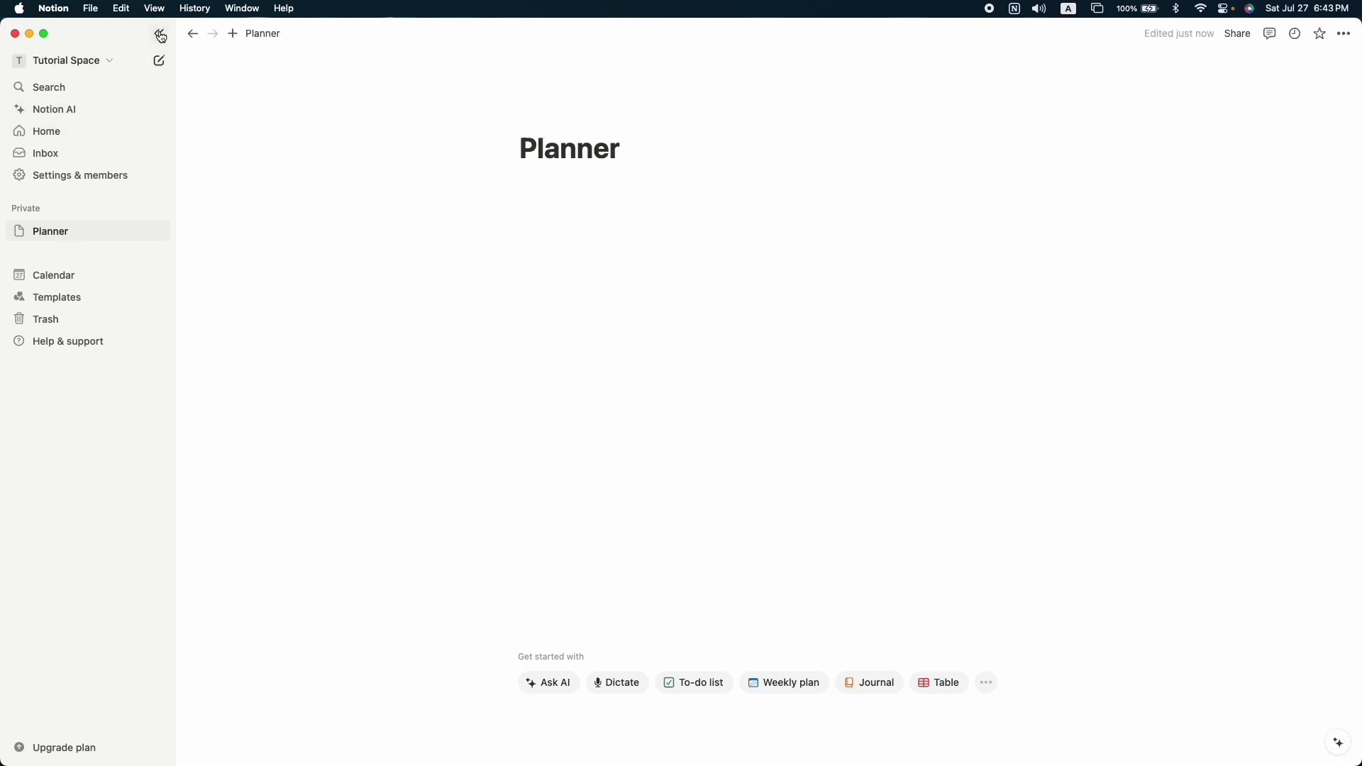
# Hide the sidebar and turn on full width for the Planner page.
pyautogui.click(158, 33)
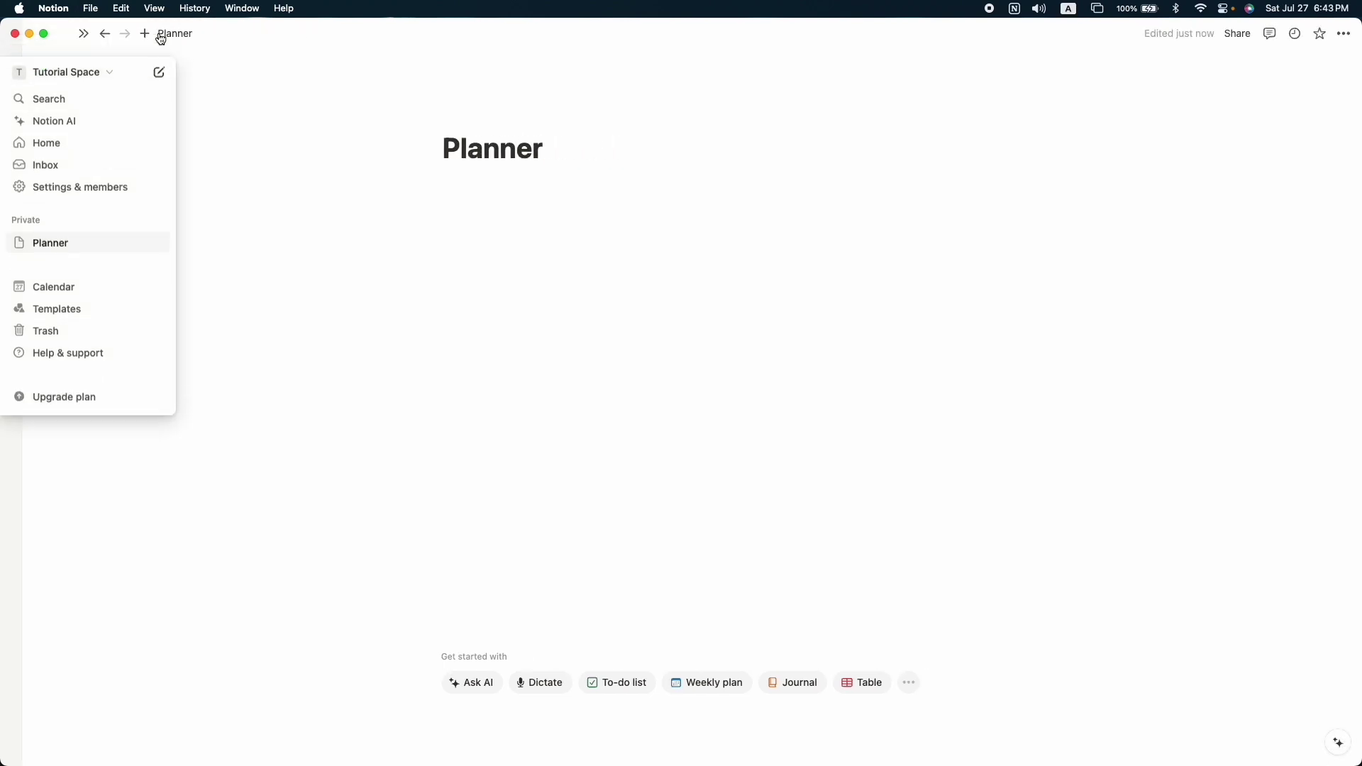
pyautogui.click(1343, 33)
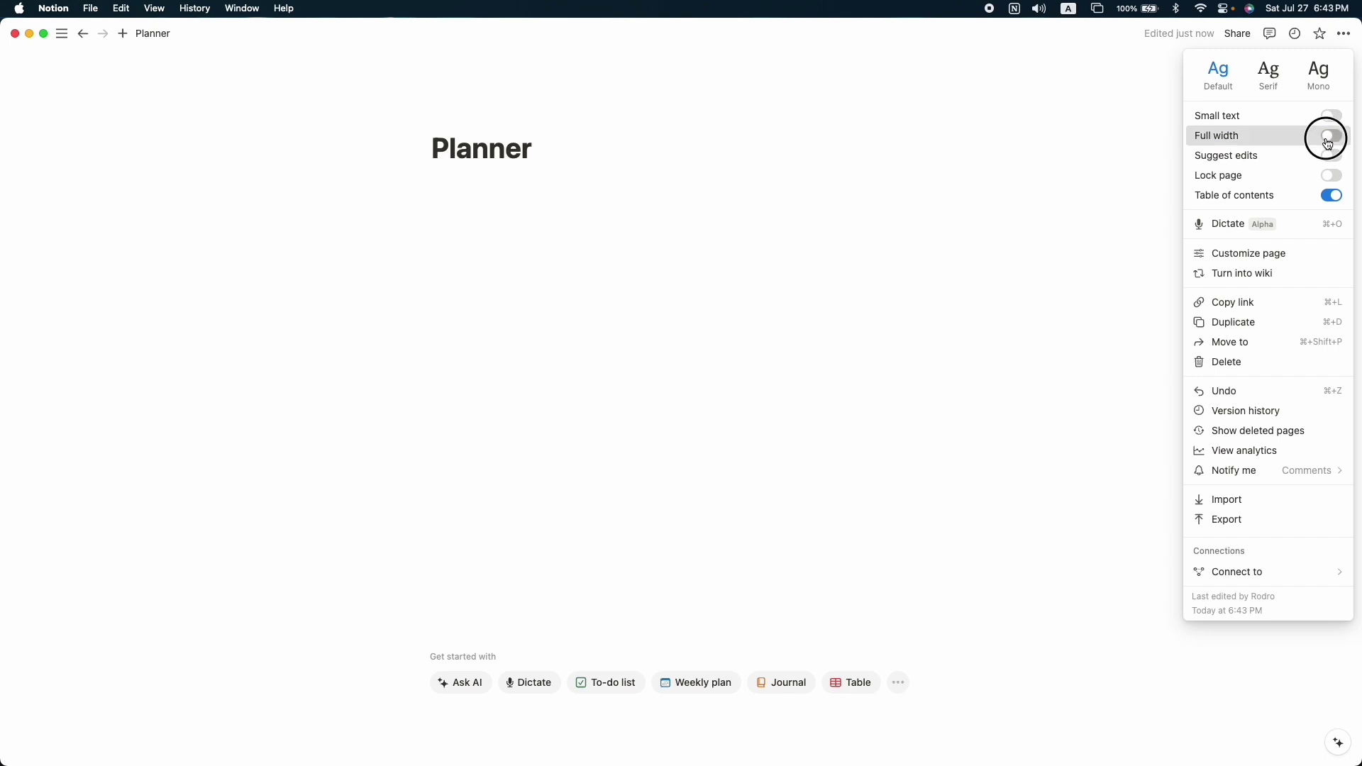
pyautogui.click(1330, 136)
pyautogui.click(587, 246)
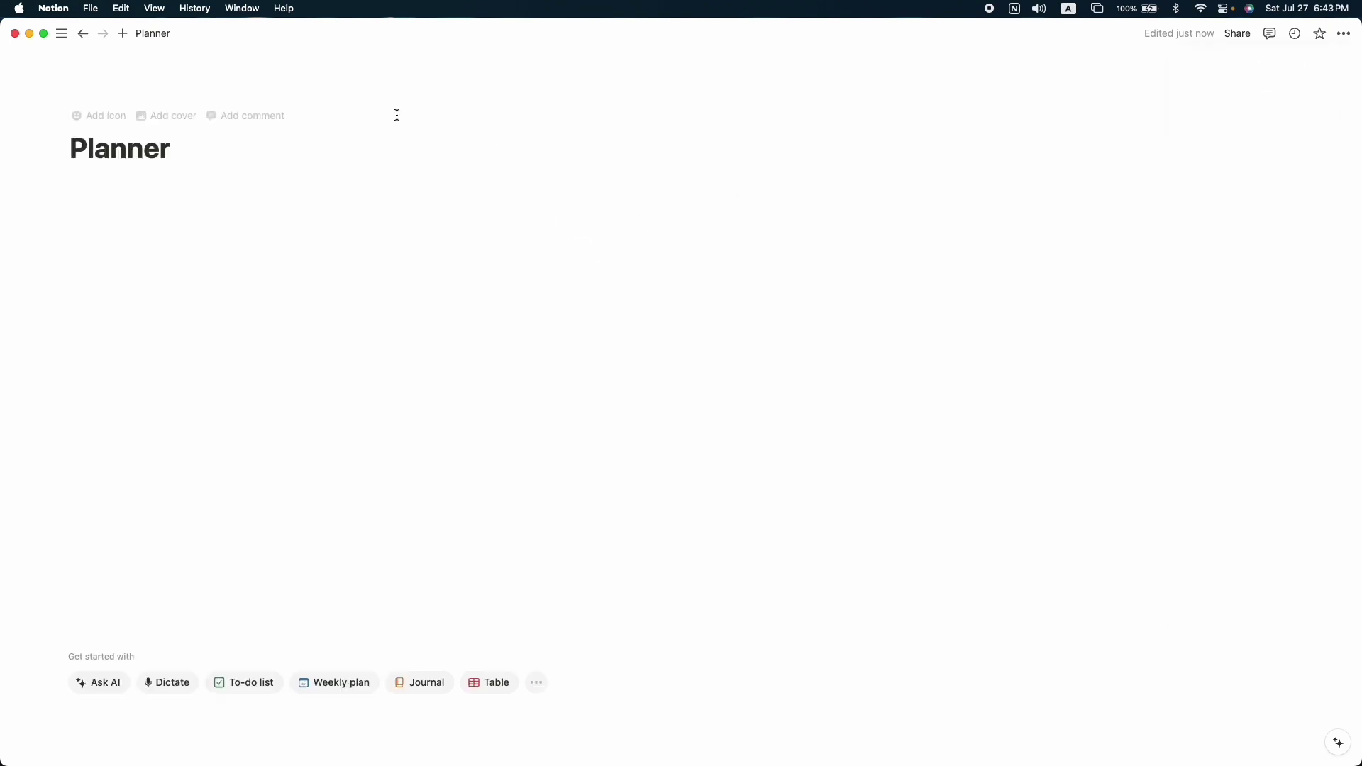
pyautogui.click(478, 253)
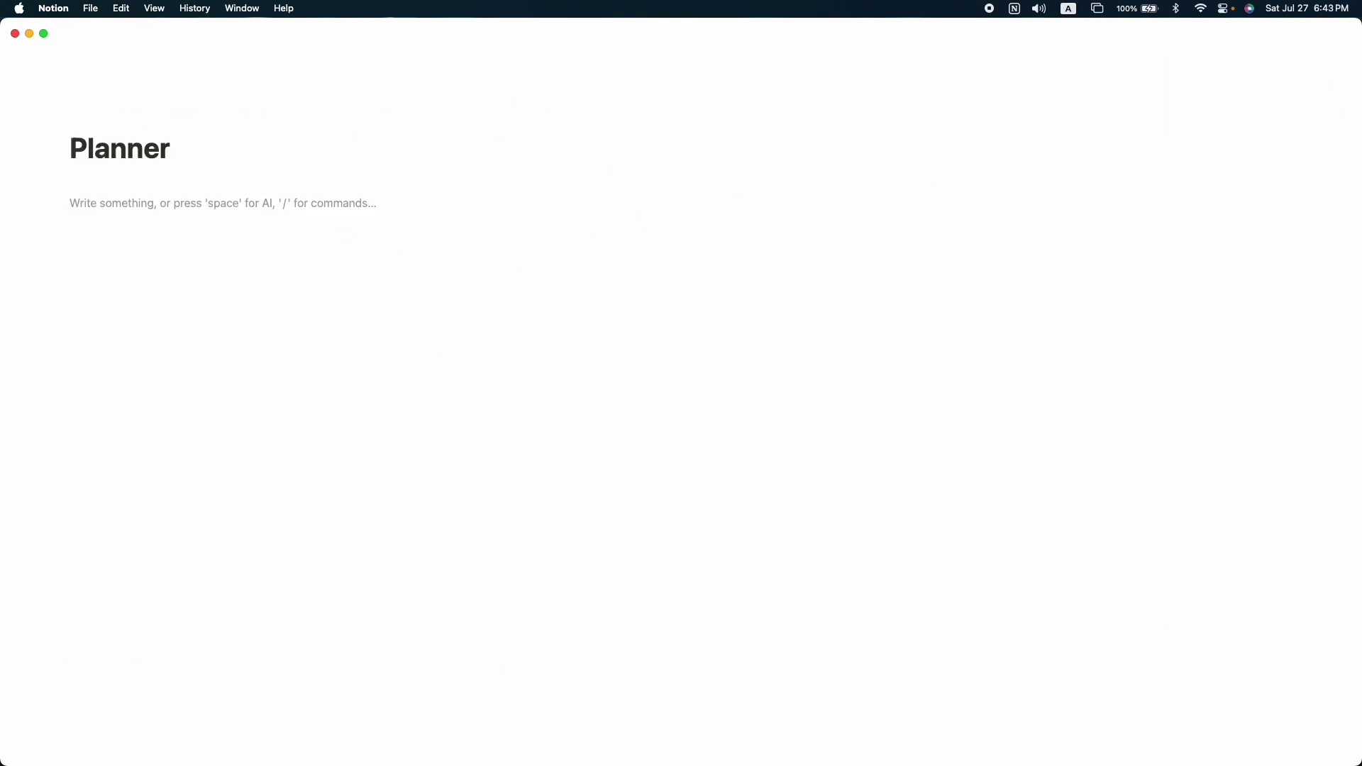
# Insert a timeline database into the page with /time.
pyautogui.write('/')
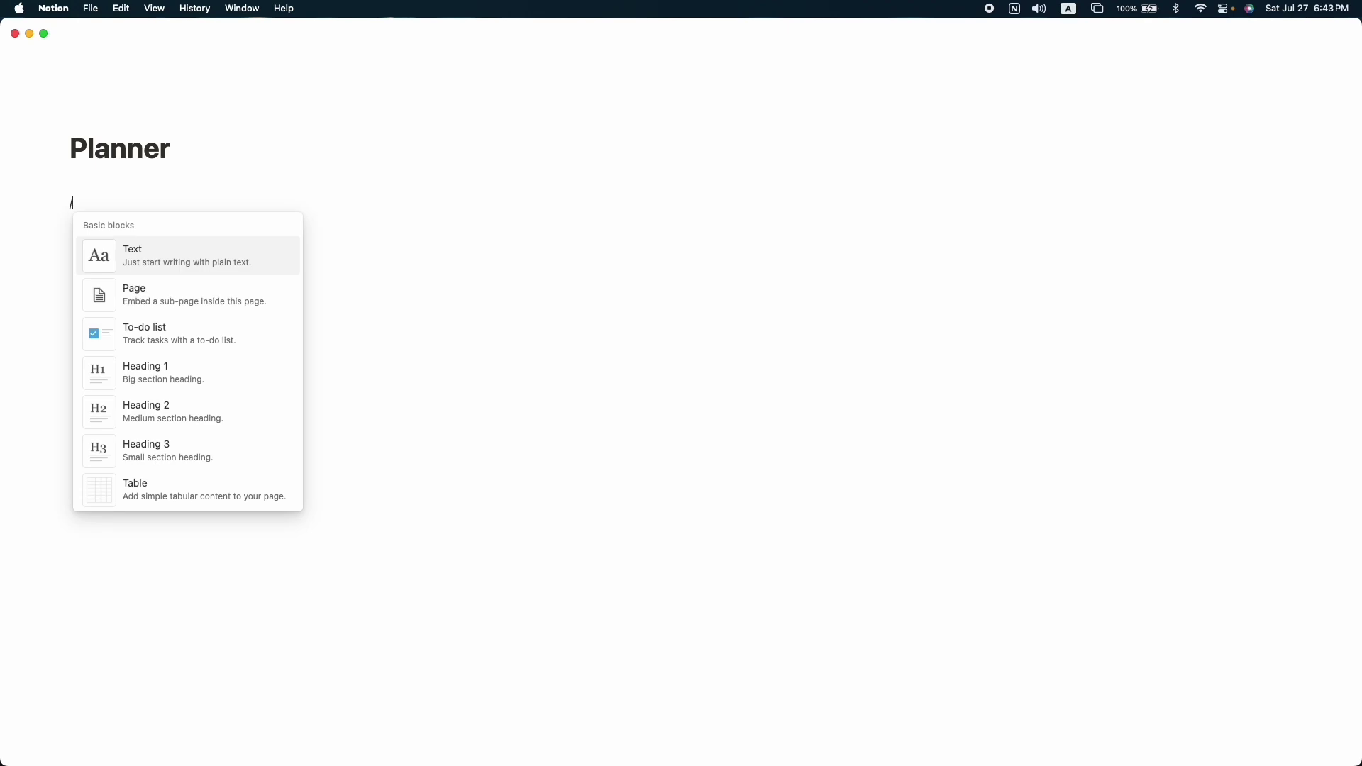
pyautogui.write('time')
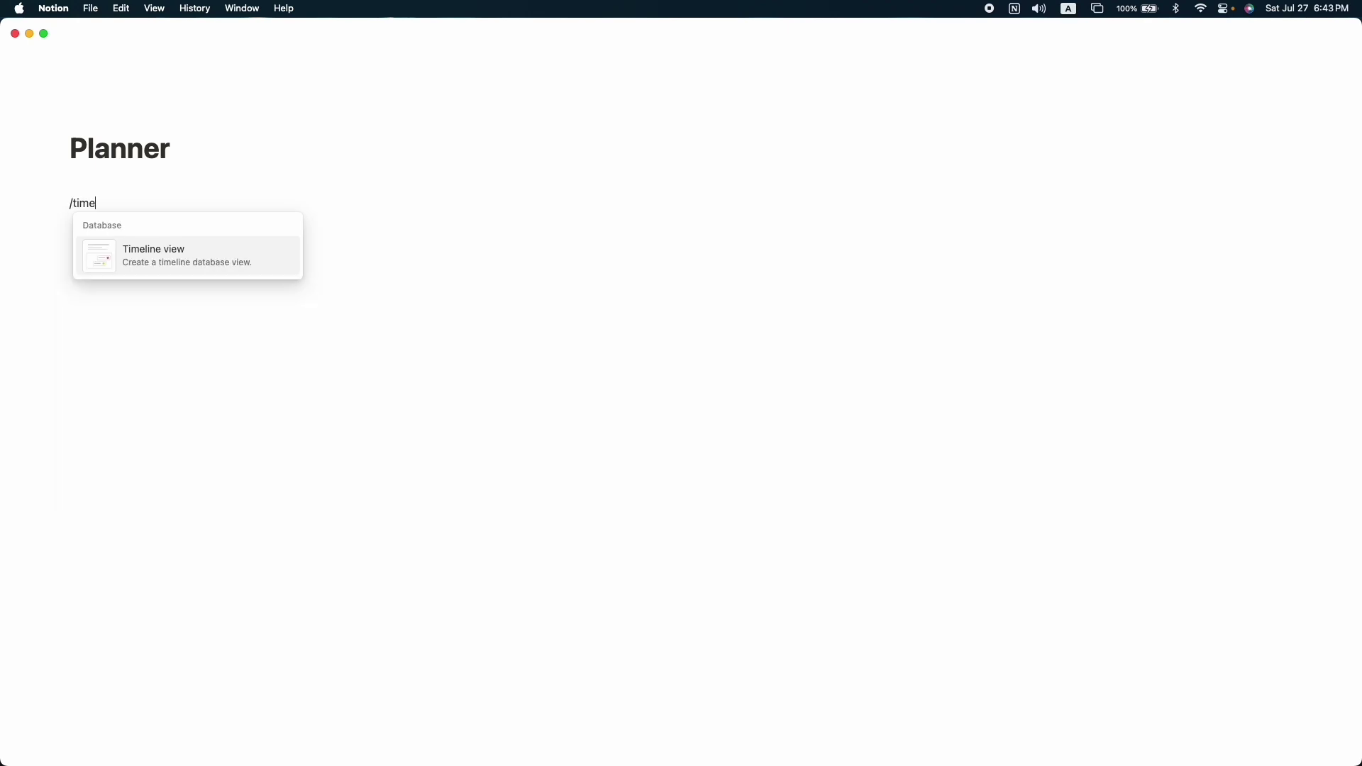
pyautogui.click(228, 255)
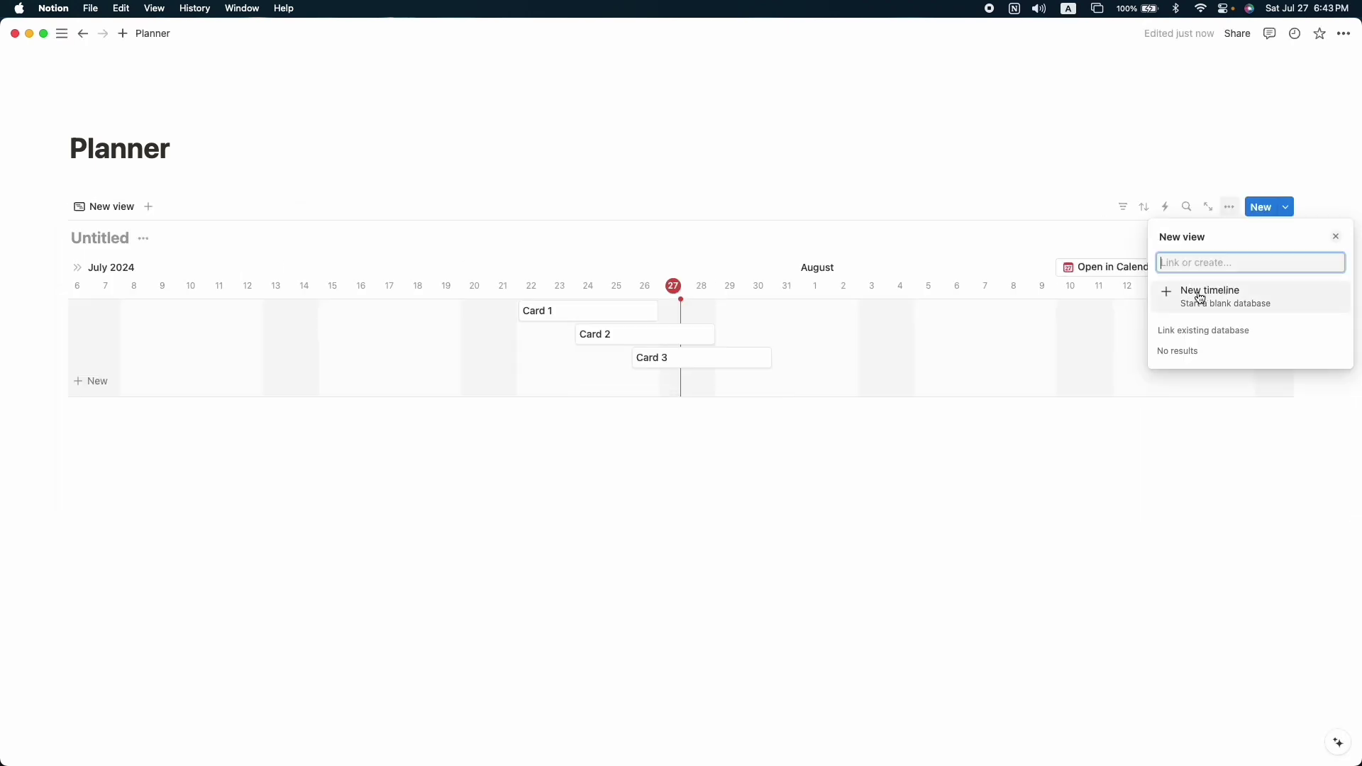
pyautogui.click(1198, 297)
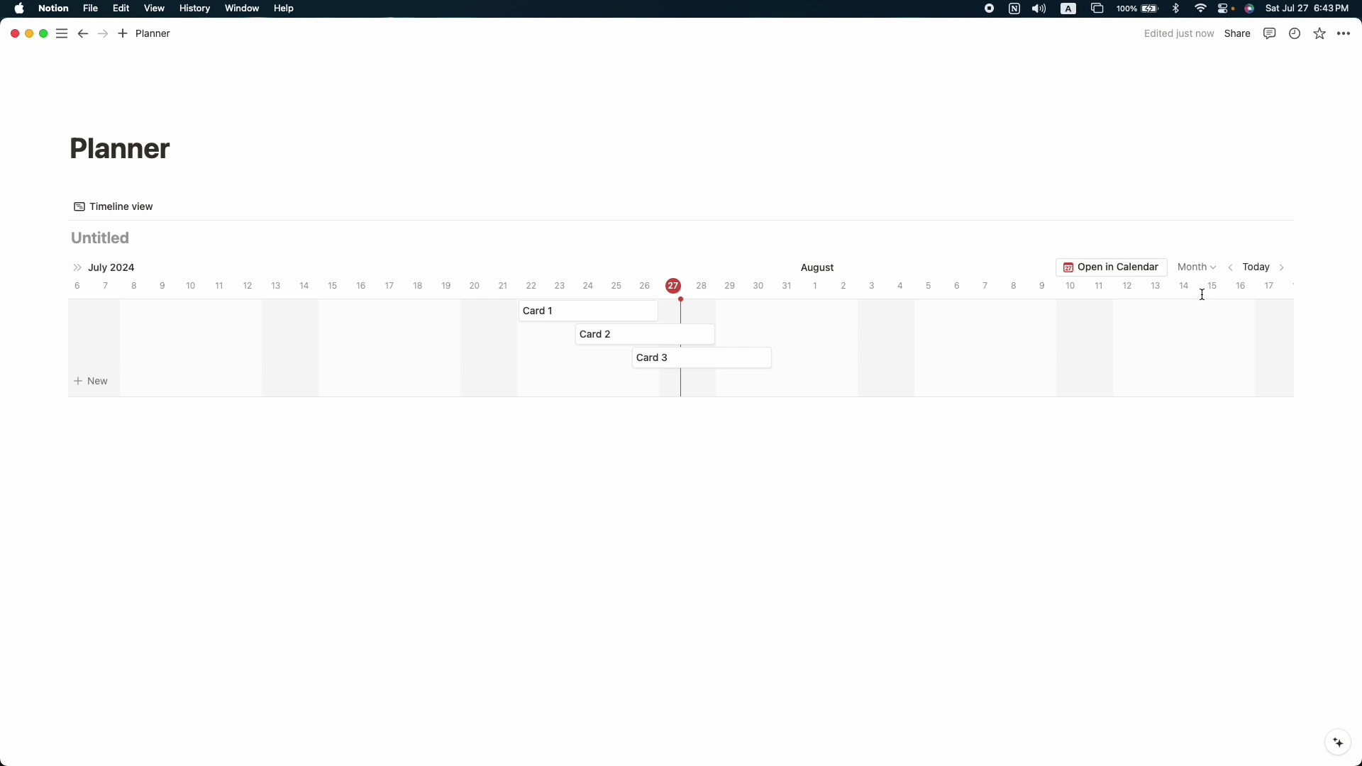
# Name the timeline database Planner, then hide its database title.
pyautogui.click(113, 238)
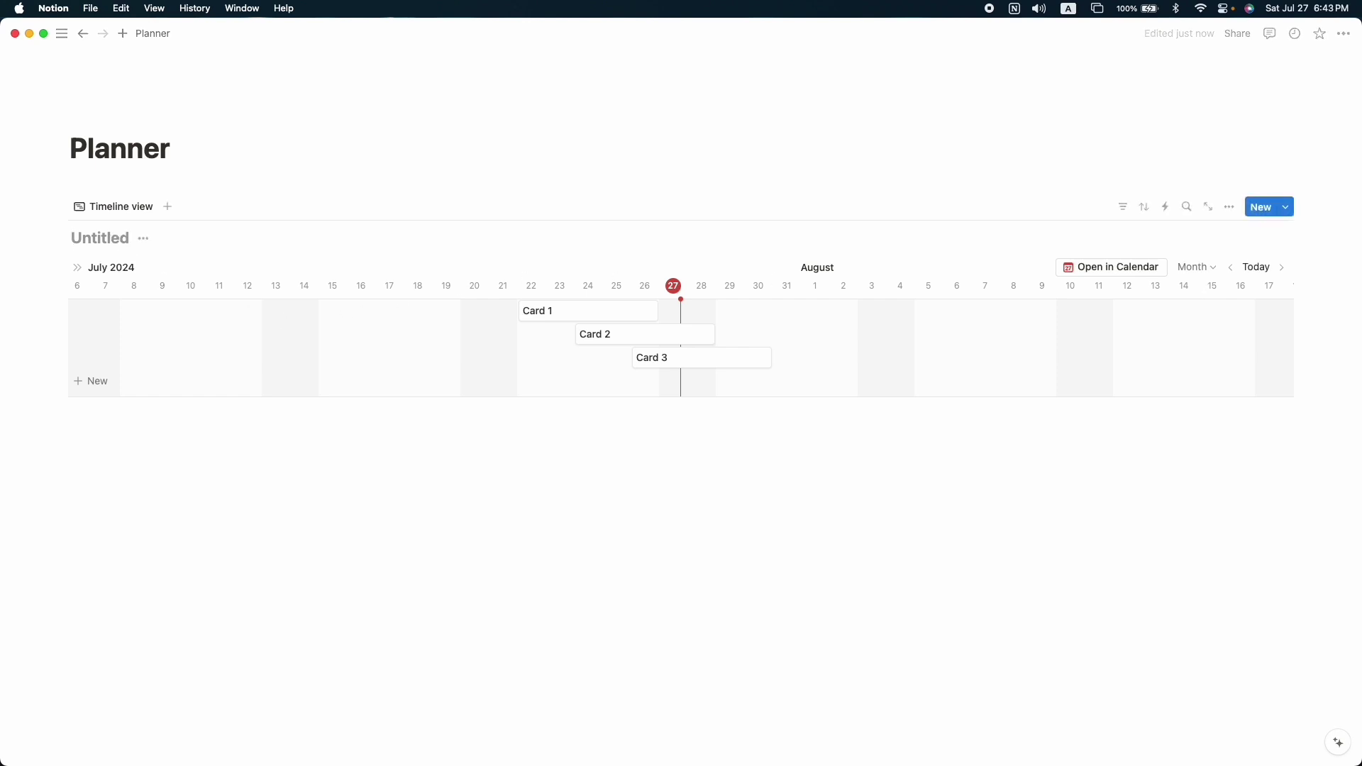
pyautogui.write('Planner')
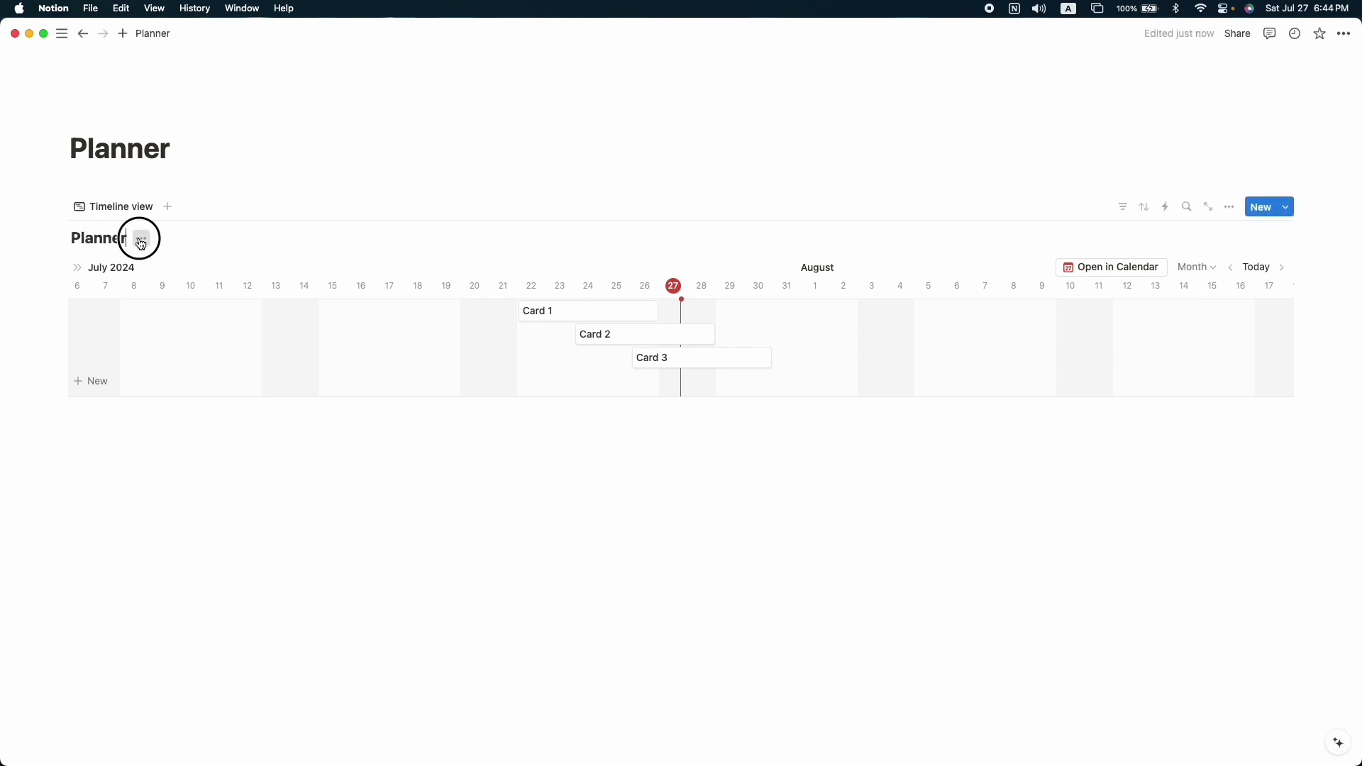
pyautogui.click(141, 239)
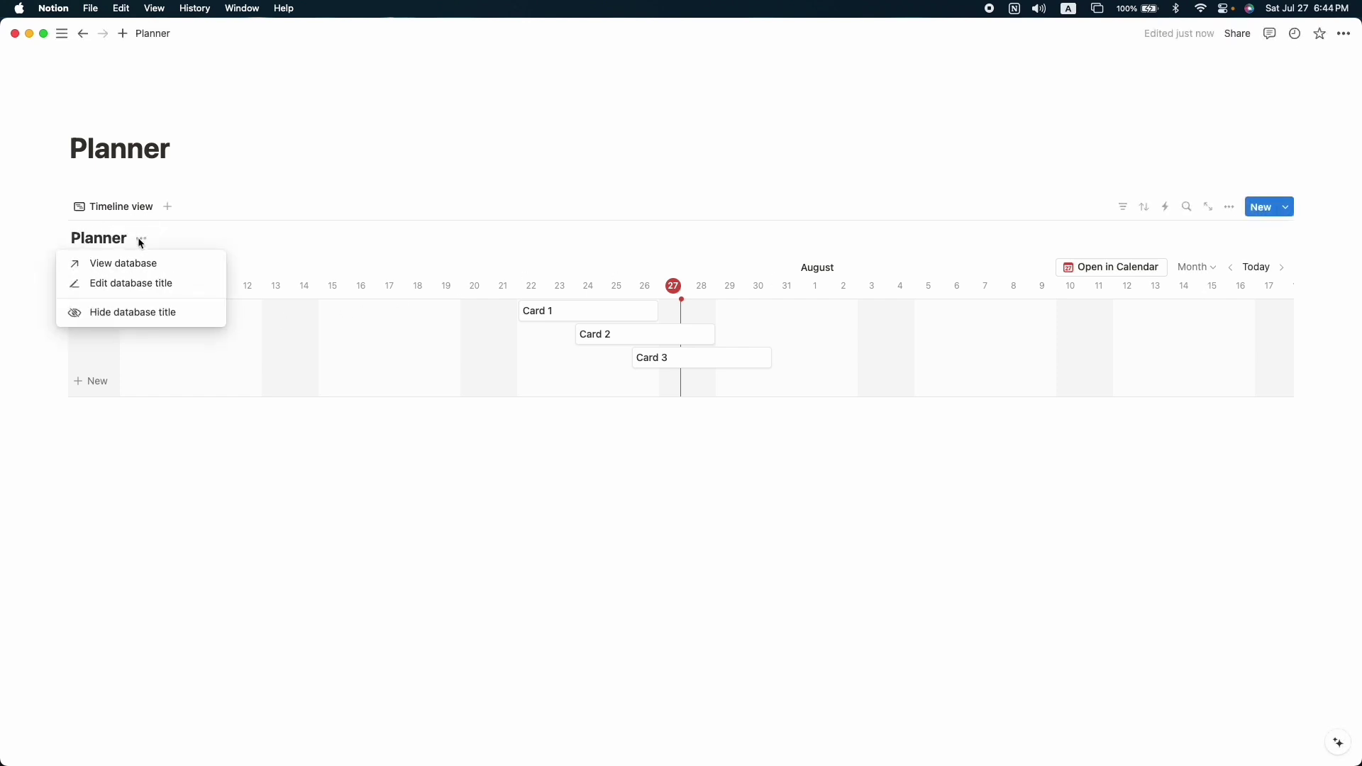
pyautogui.click(115, 313)
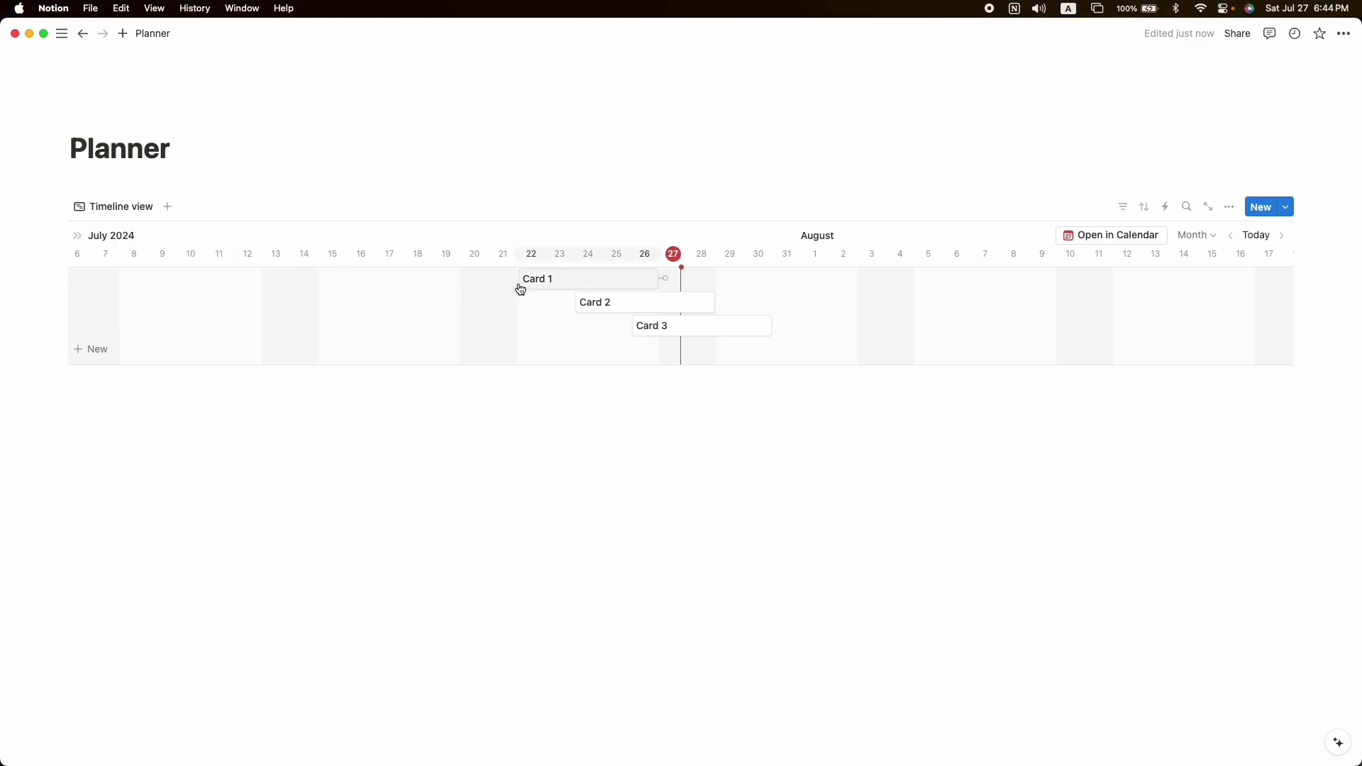
# Delete sample Cards 1–3, rename the view 'Daily Planner', and set the scale to Day.
pyautogui.moveTo(482, 280); pyautogui.dragTo(666, 334)
pyautogui.press('BackSpace')
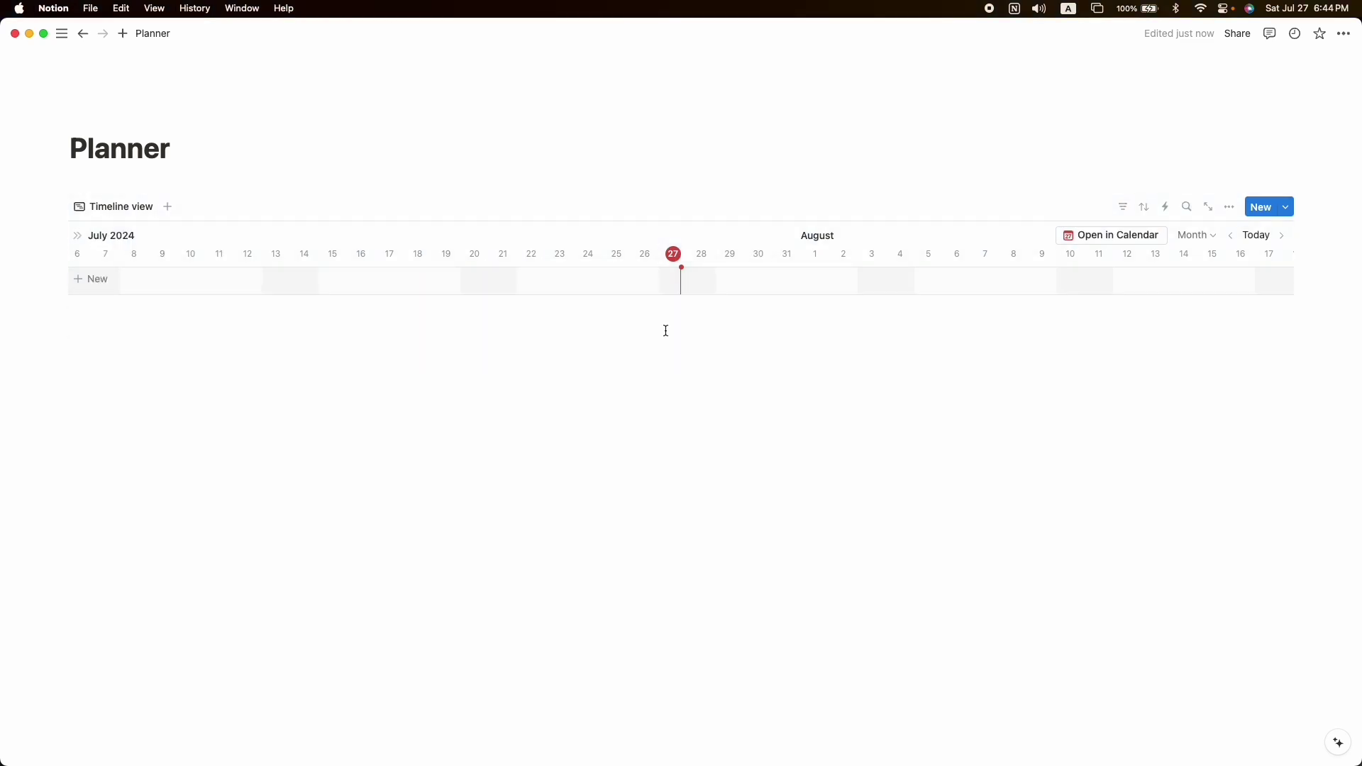
pyautogui.click(107, 207)
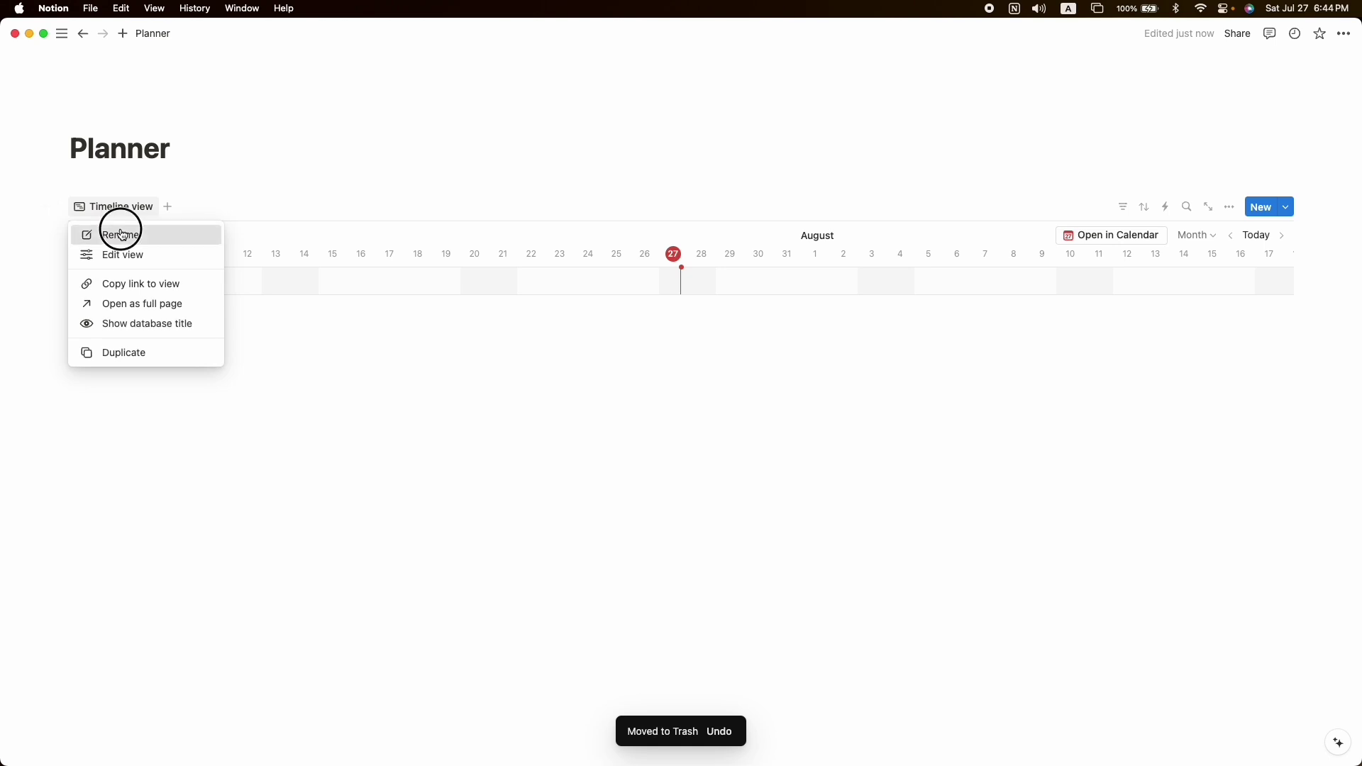
pyautogui.click(122, 233)
pyautogui.write('Dai')
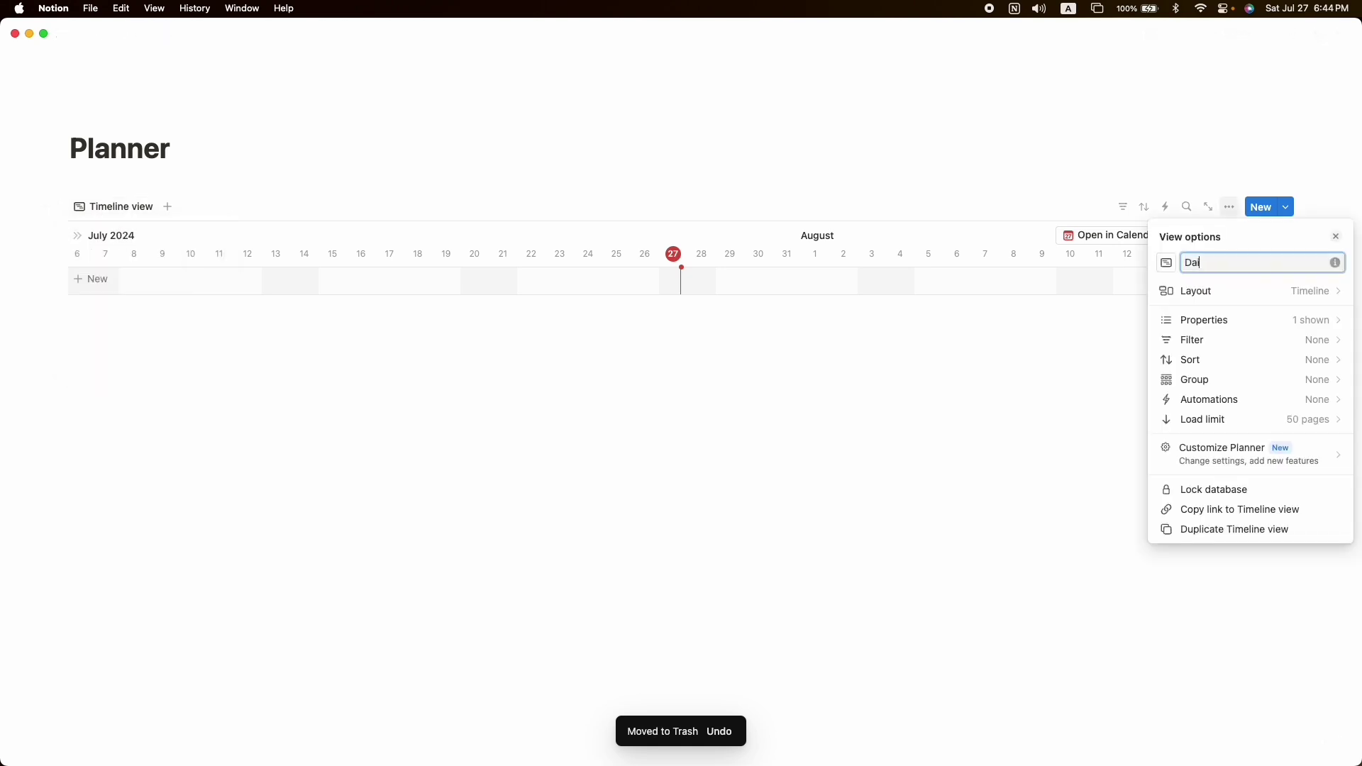
pyautogui.write('ly Planner')
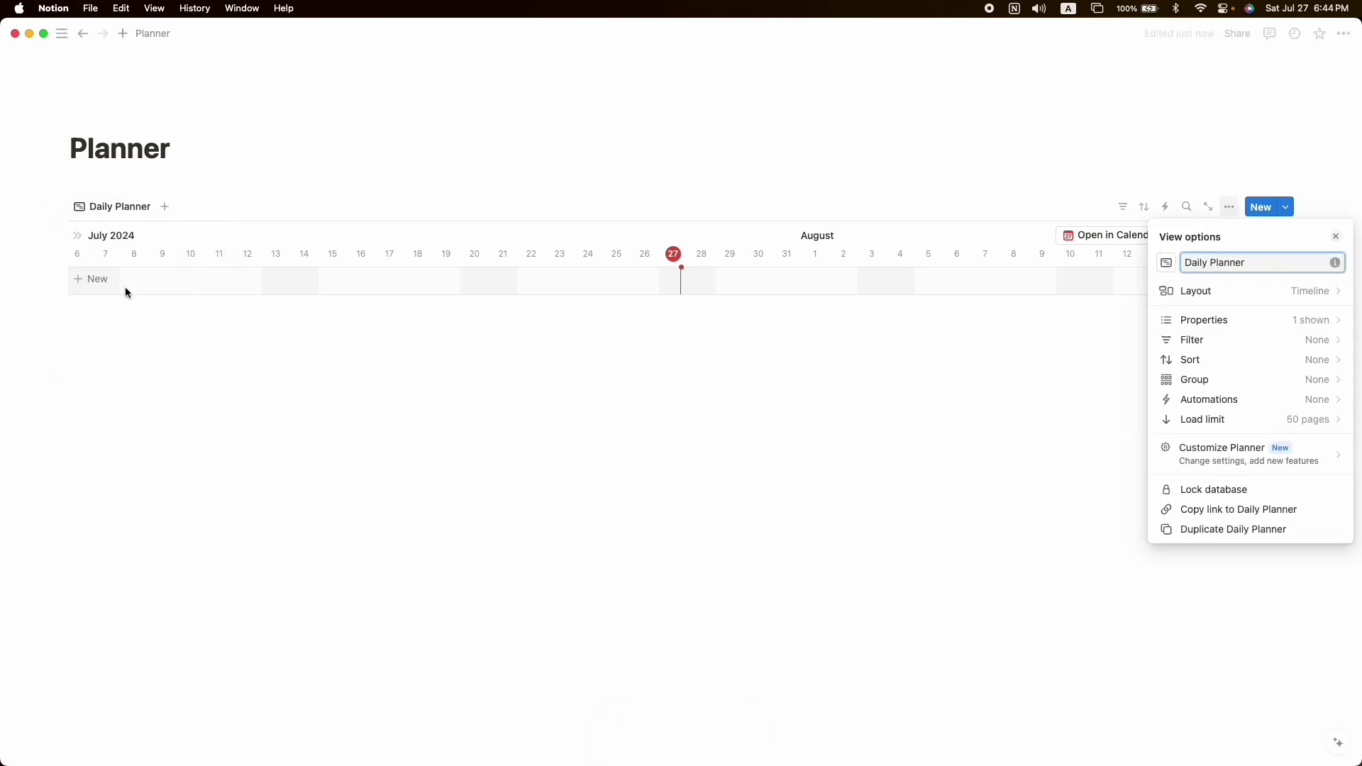
pyautogui.press('Return')
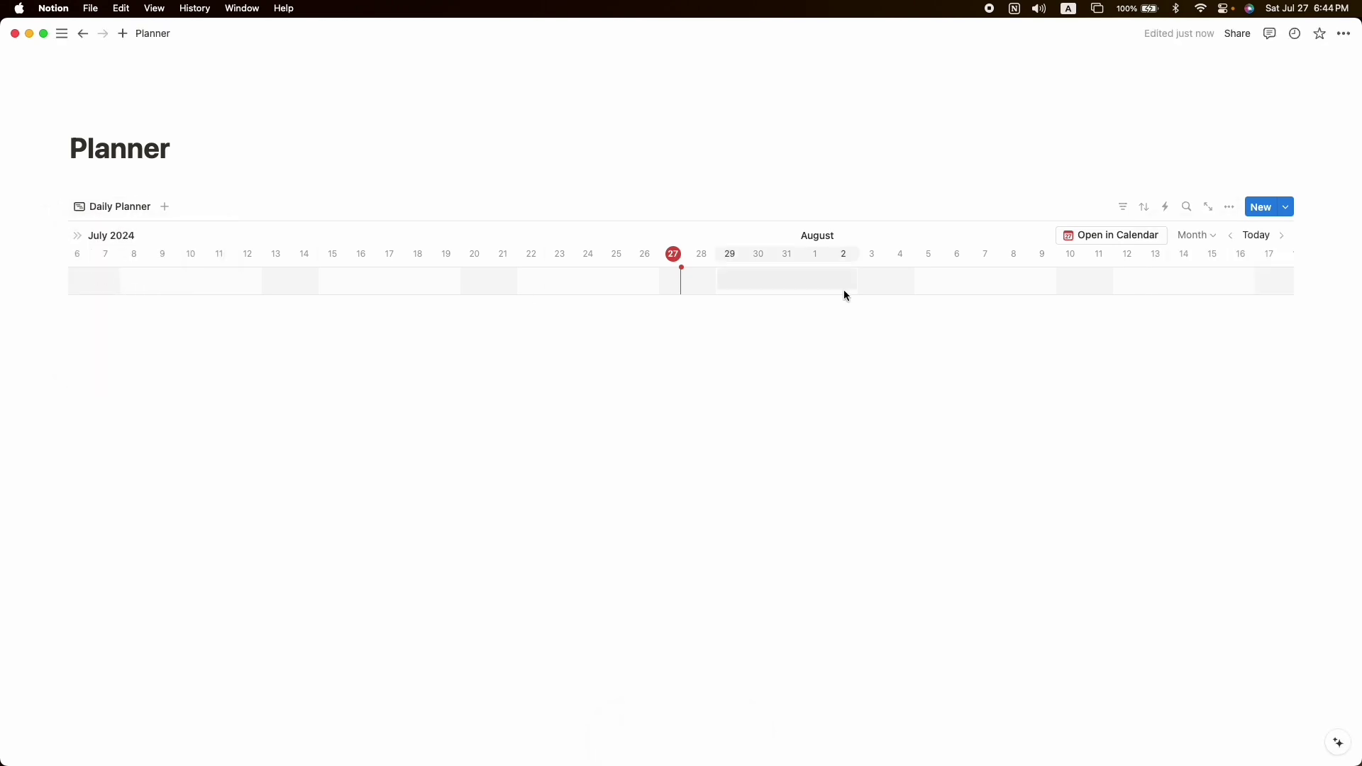
pyautogui.click(1195, 235)
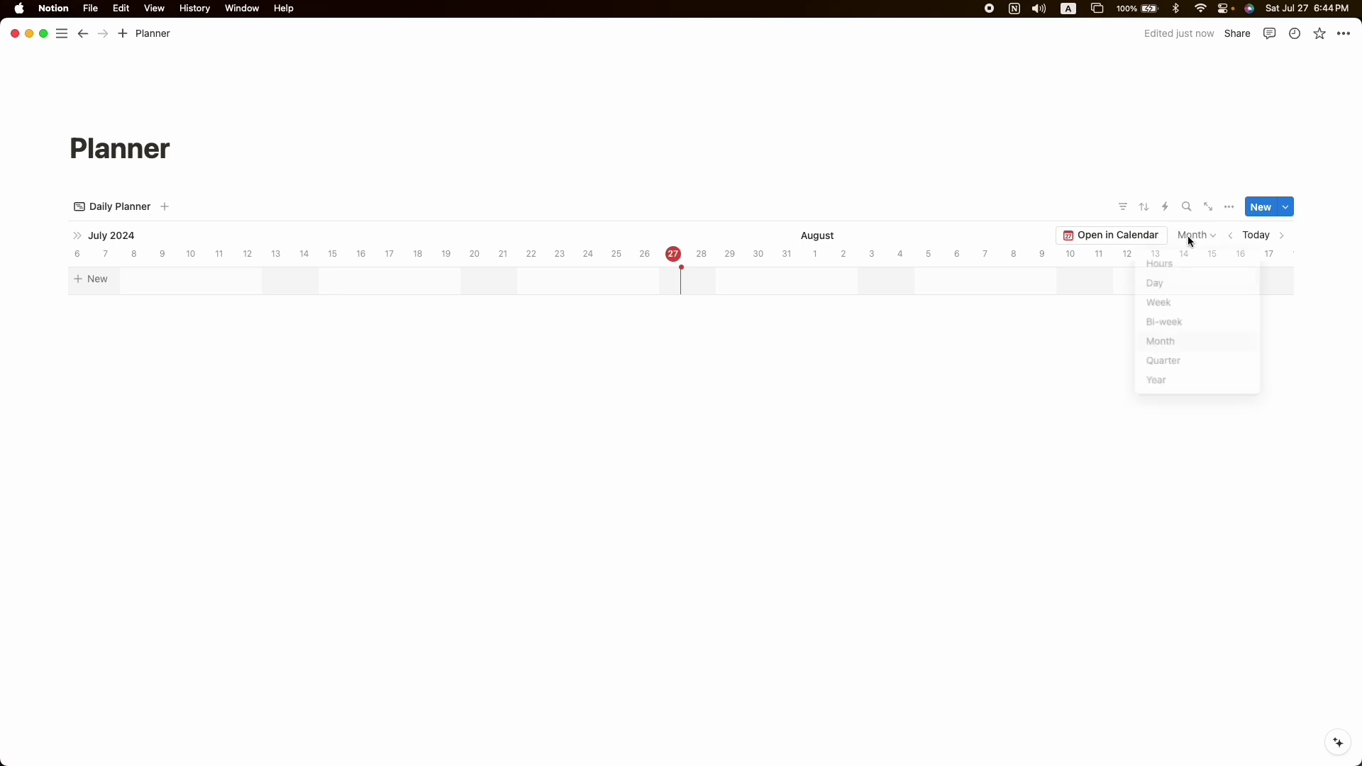
pyautogui.click(1163, 284)
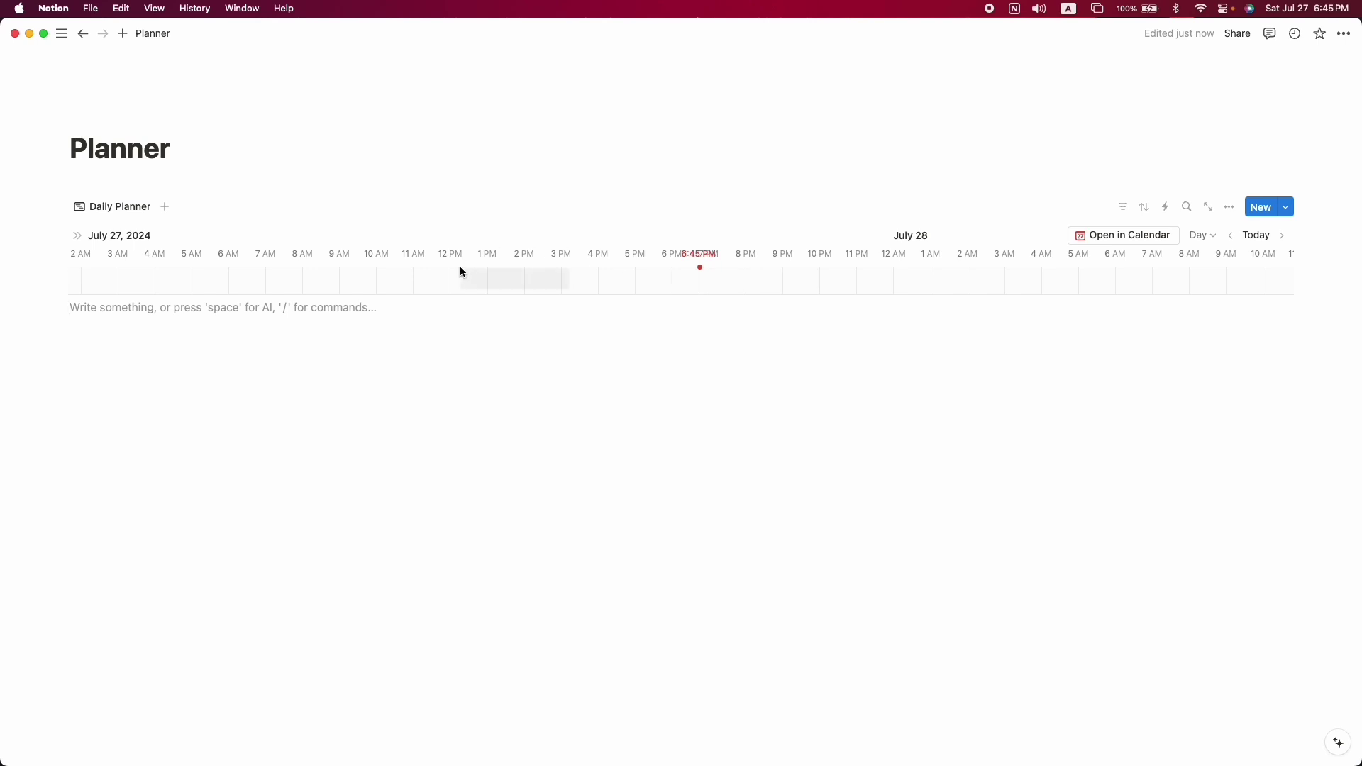
# Add a task 'Making a youtube video' around 10 AM on July 27 and open it.
pyautogui.click(374, 279)
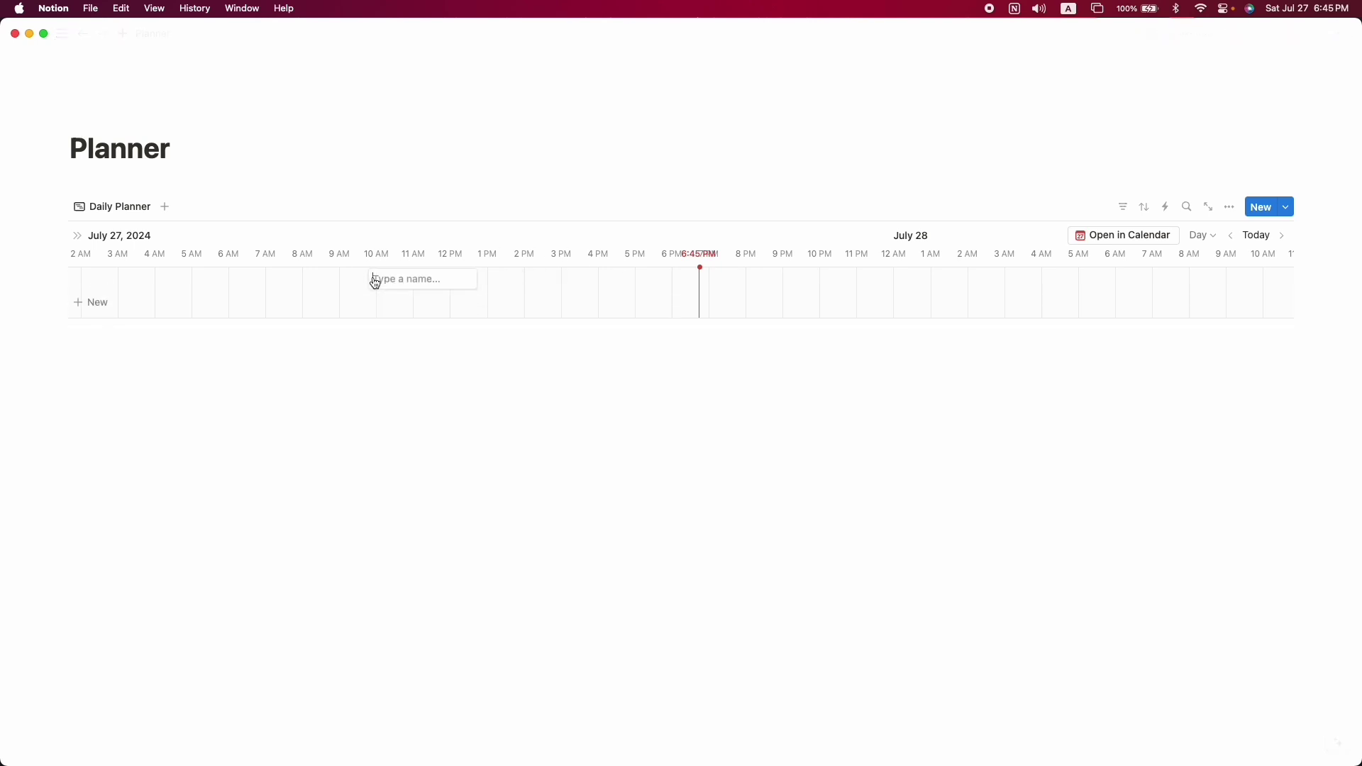
pyautogui.write('Making a youtube video')
pyautogui.press('Return')
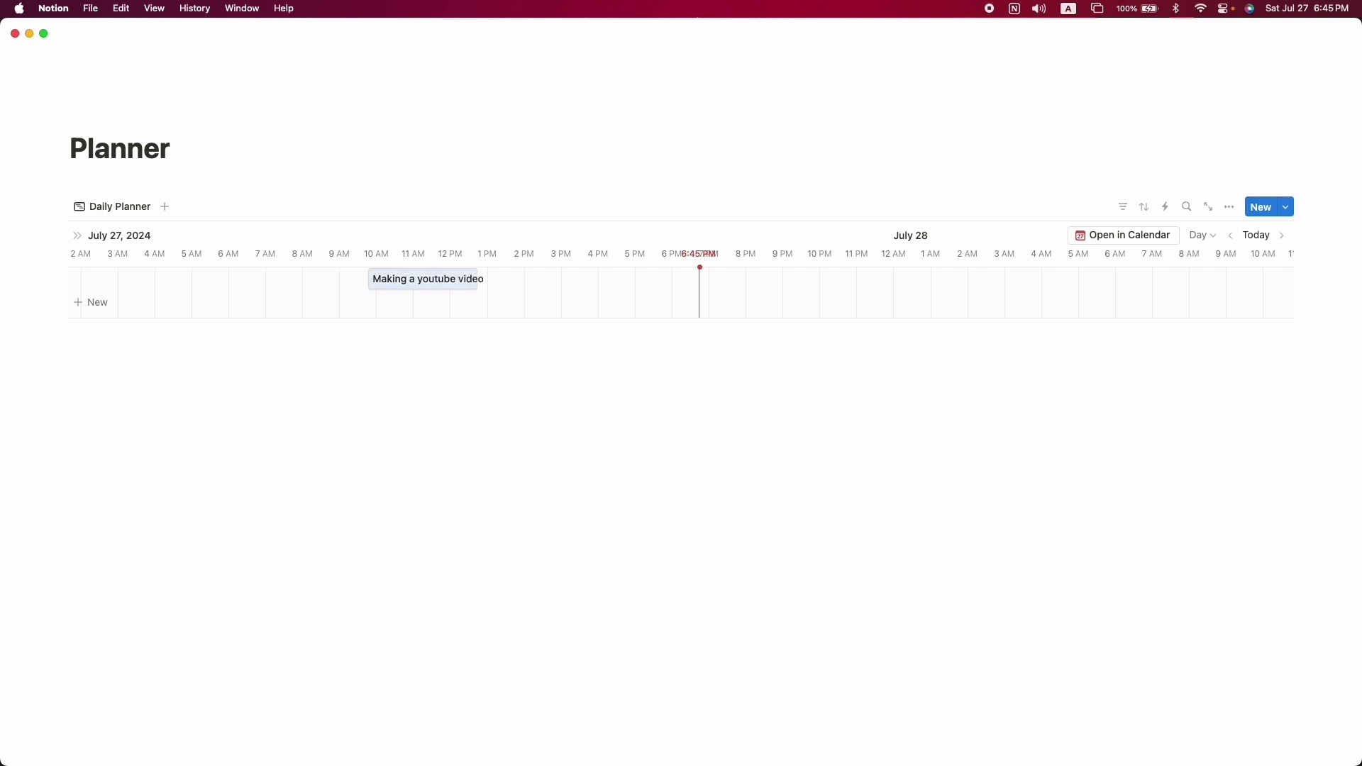
pyautogui.click(398, 281)
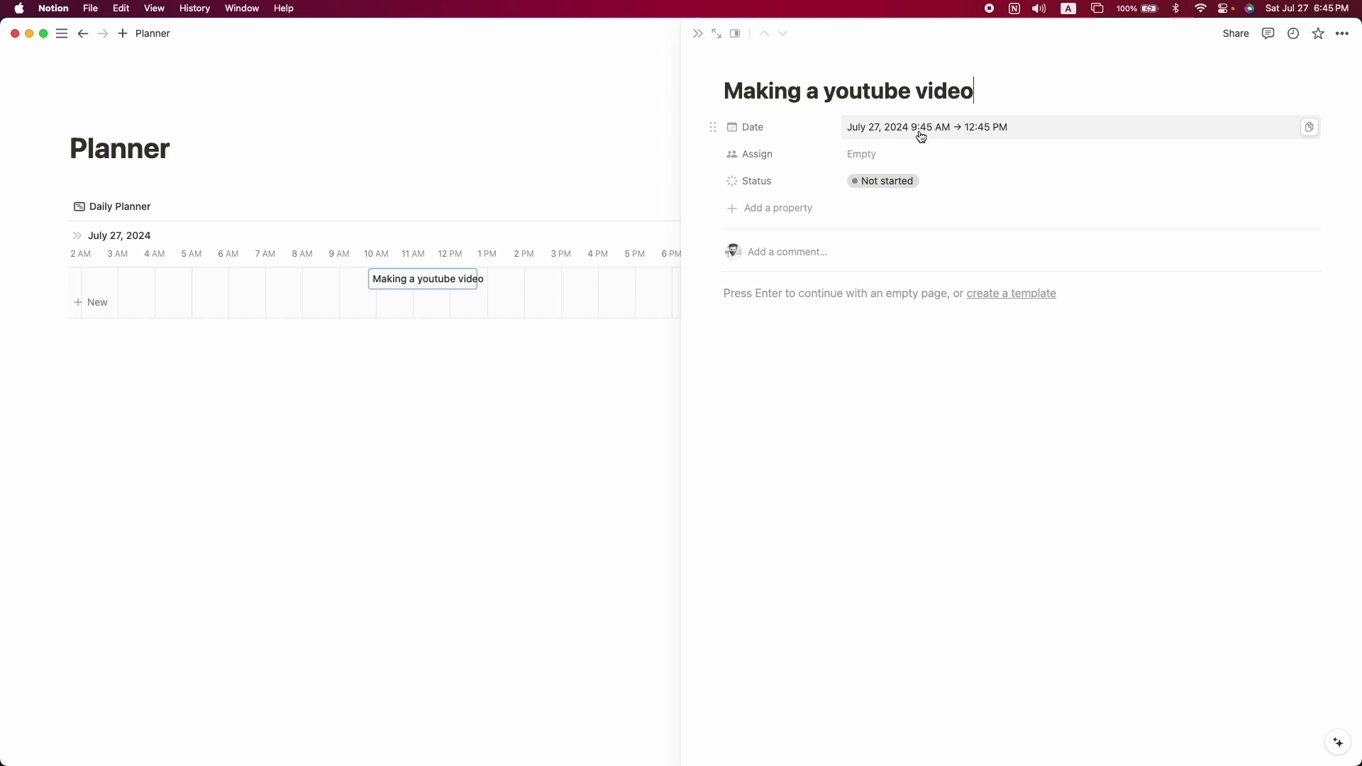
# Delete the task's Assign property.
pyautogui.click(712, 154)
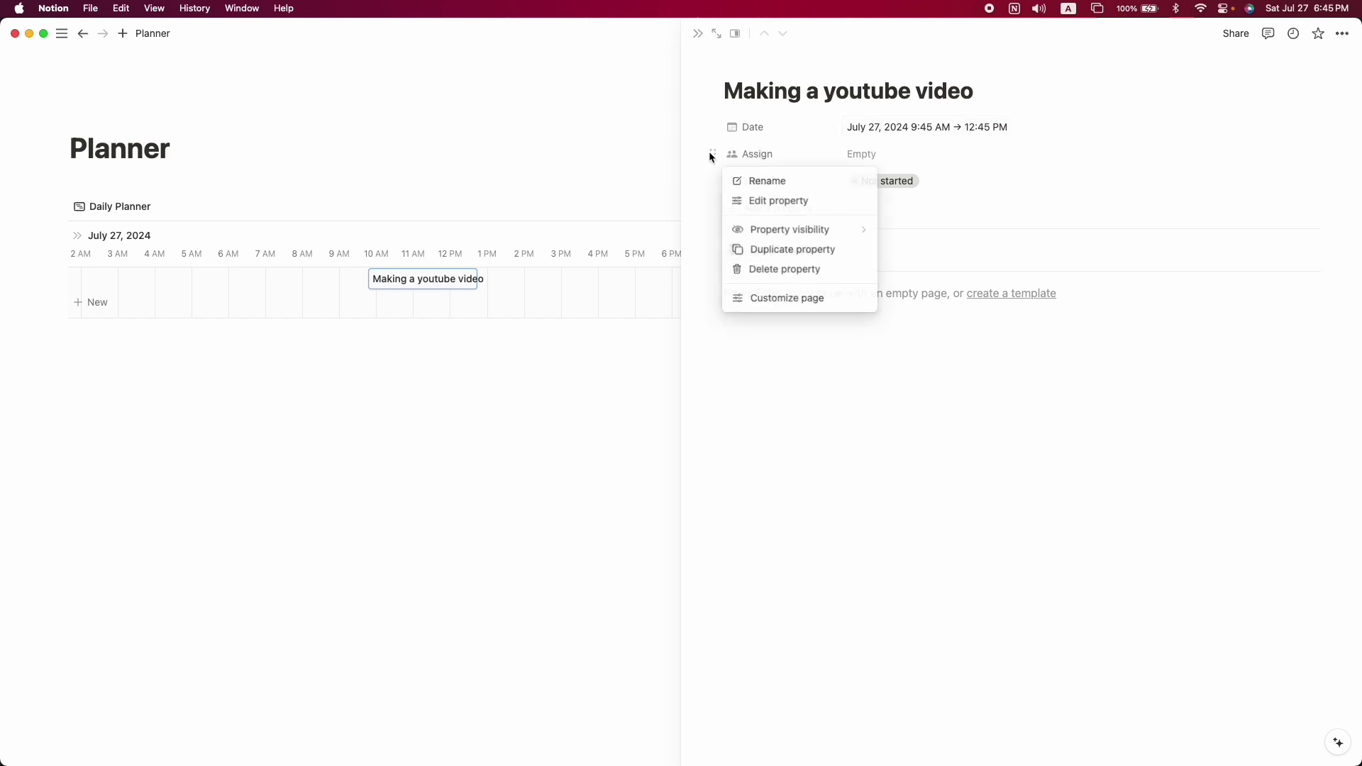
pyautogui.click(768, 269)
pyautogui.click(724, 381)
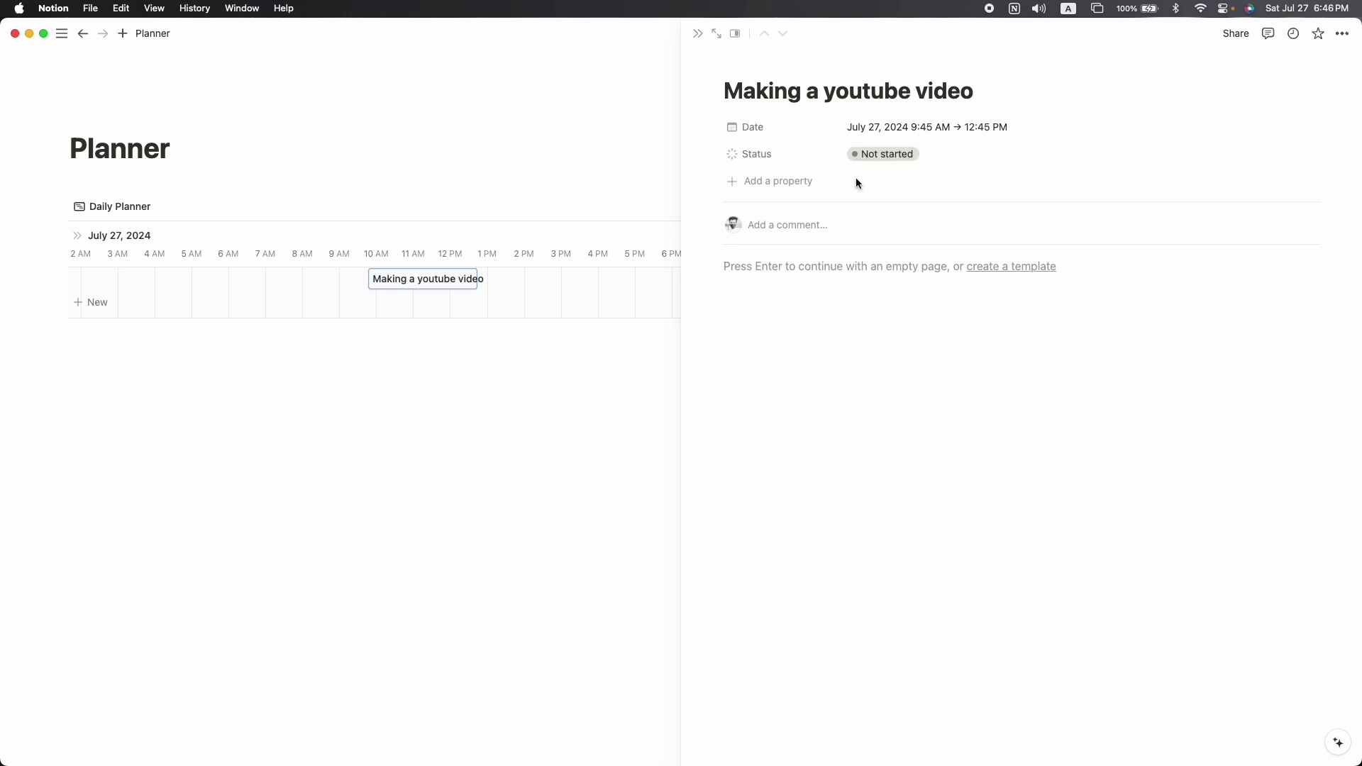
# Add a select property with options High, Medium and Low.
pyautogui.click(790, 182)
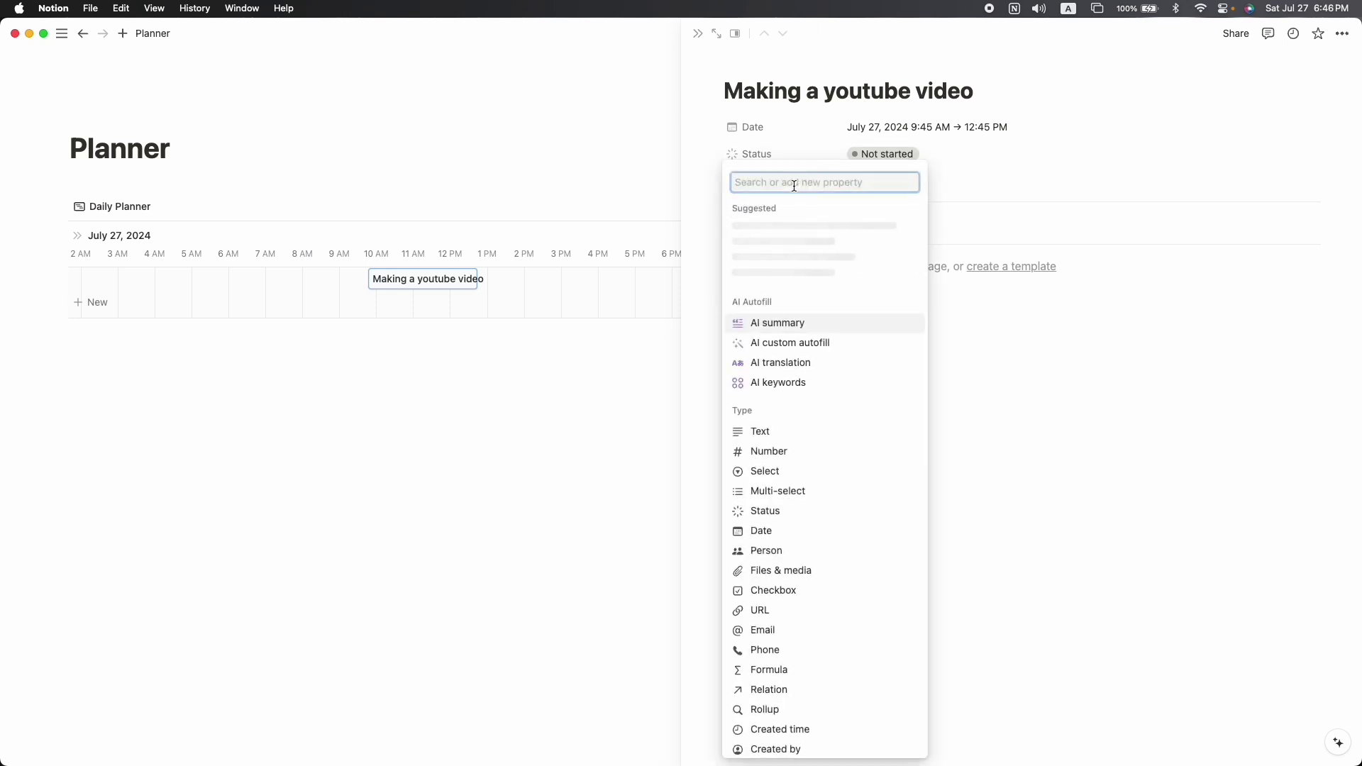
pyautogui.write('selec')
pyautogui.click(765, 264)
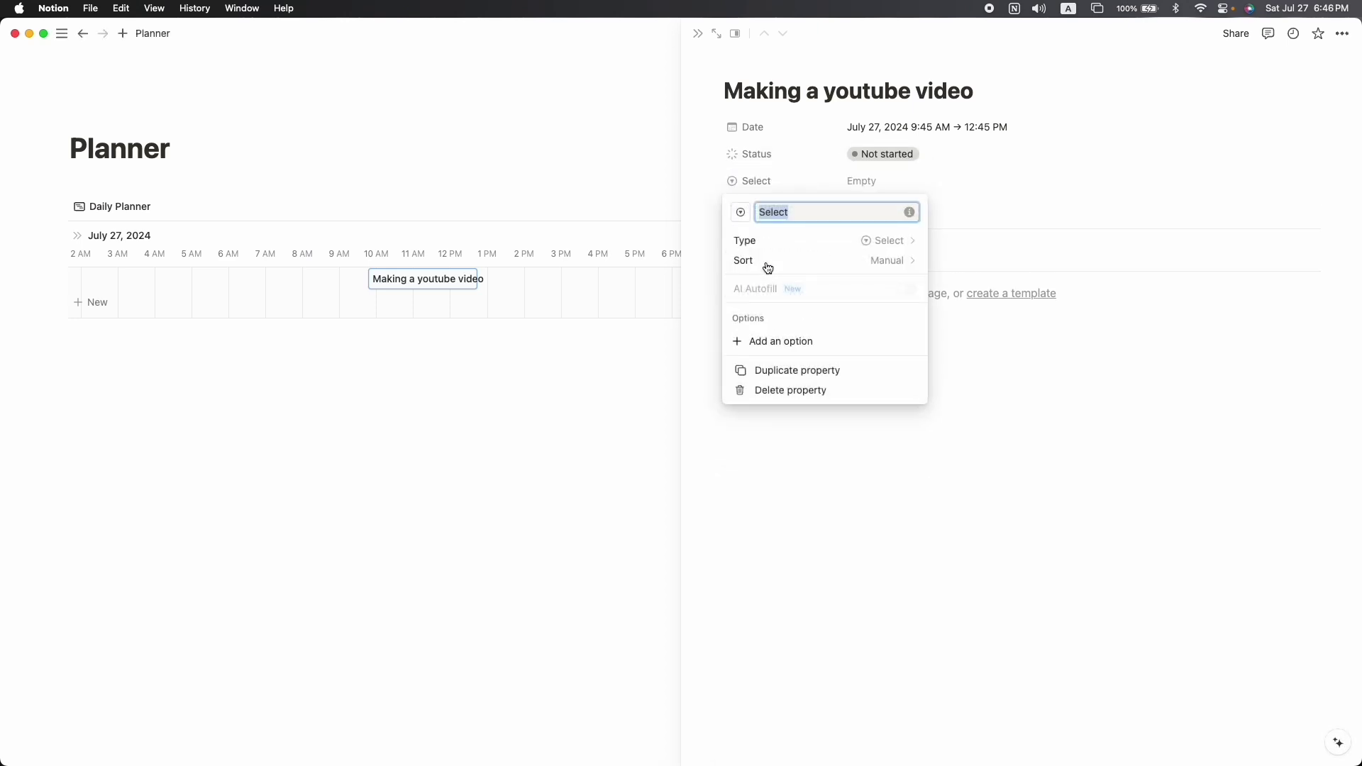
pyautogui.click(764, 341)
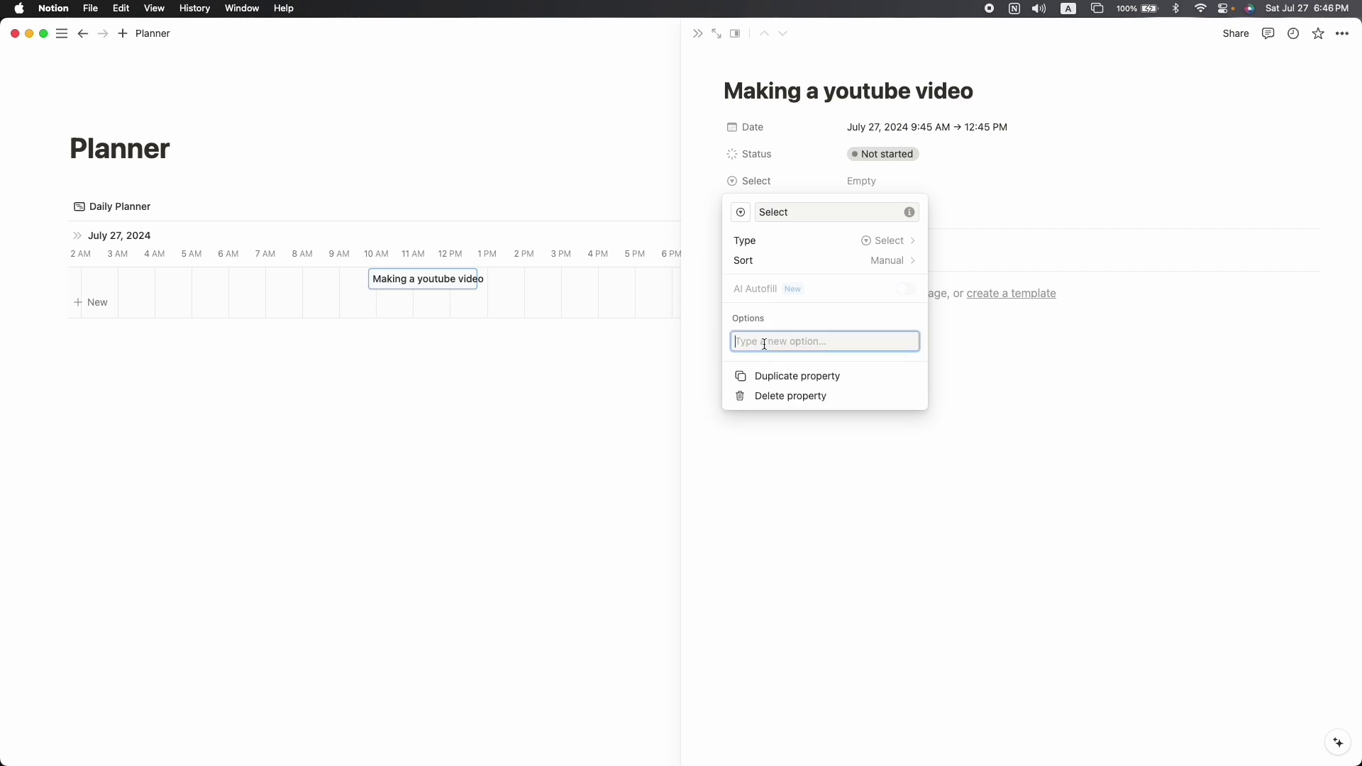
pyautogui.write('High')
pyautogui.press('Return')
pyautogui.write('Mediu')
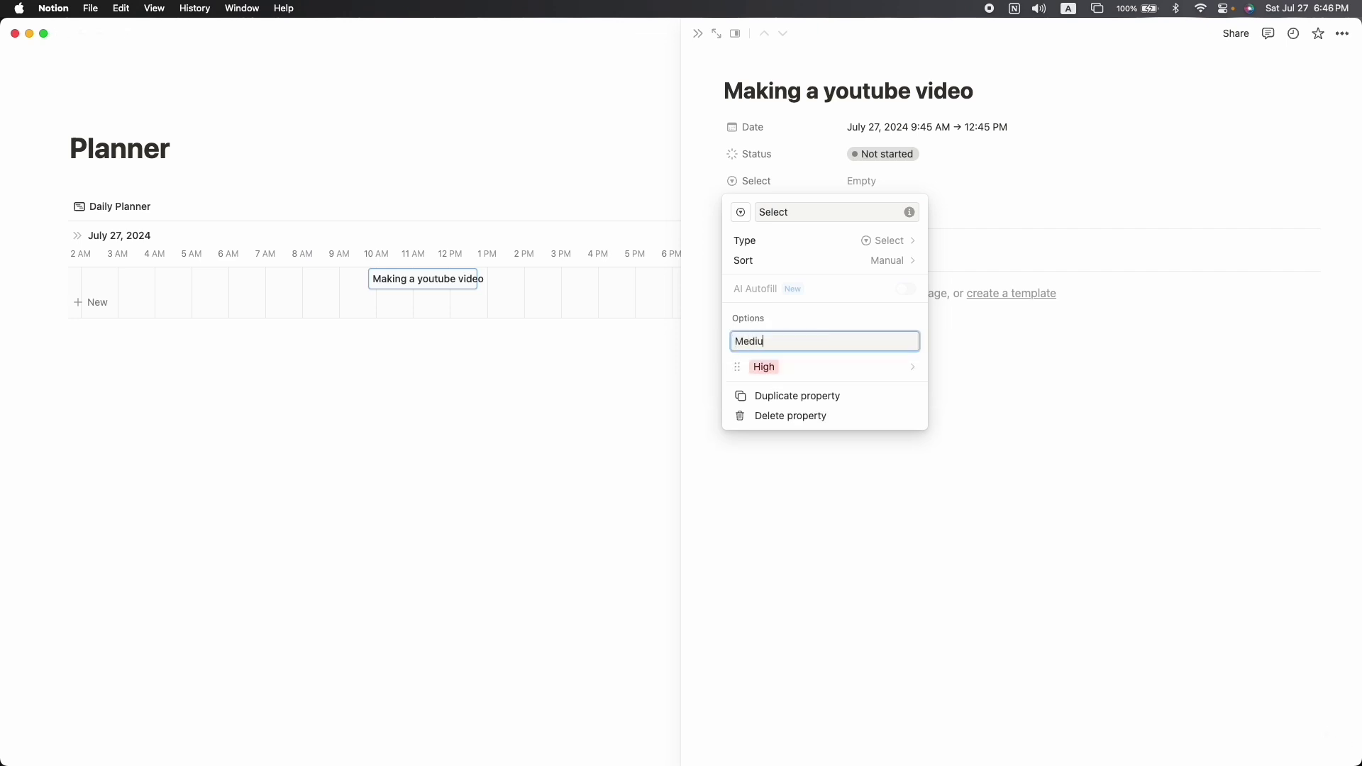
pyautogui.write('m')
pyautogui.press('Return')
pyautogui.write('L')
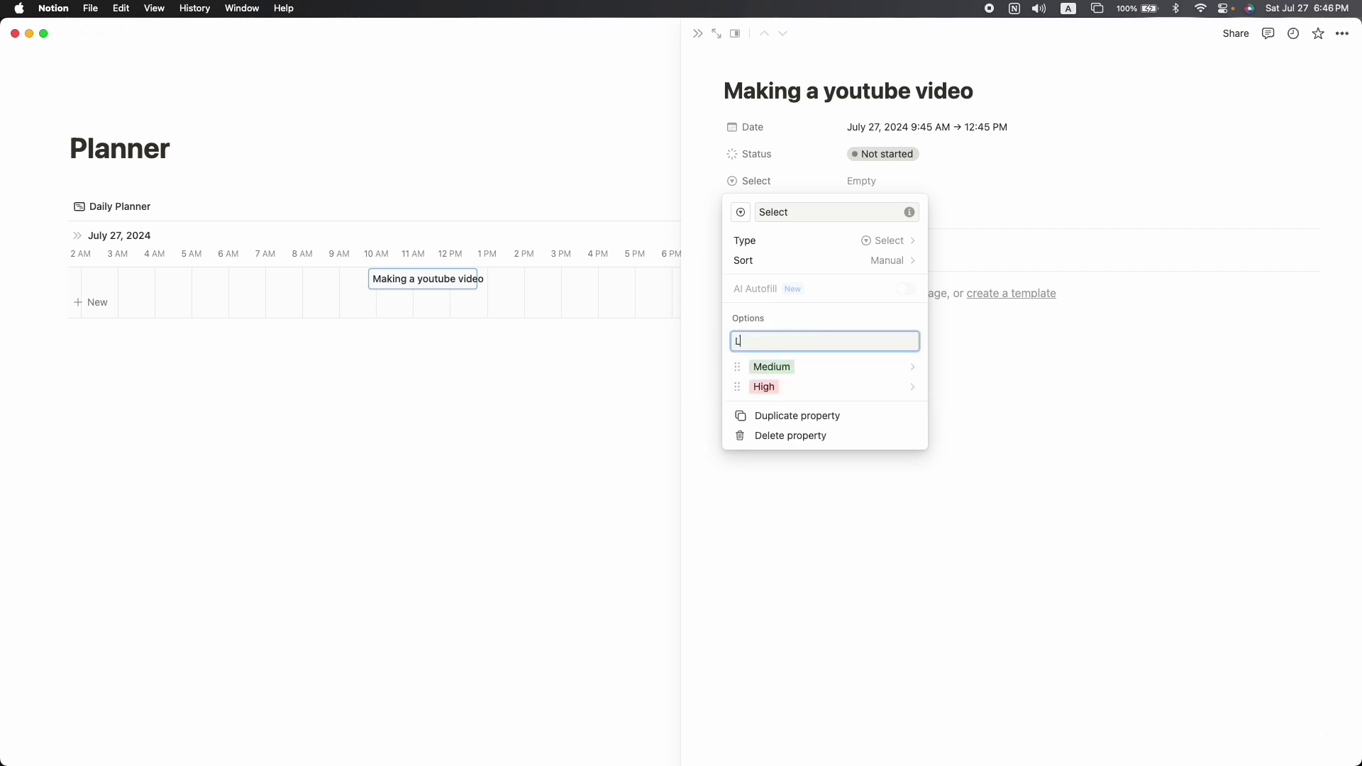
pyautogui.write('ow')
pyautogui.press('Return')
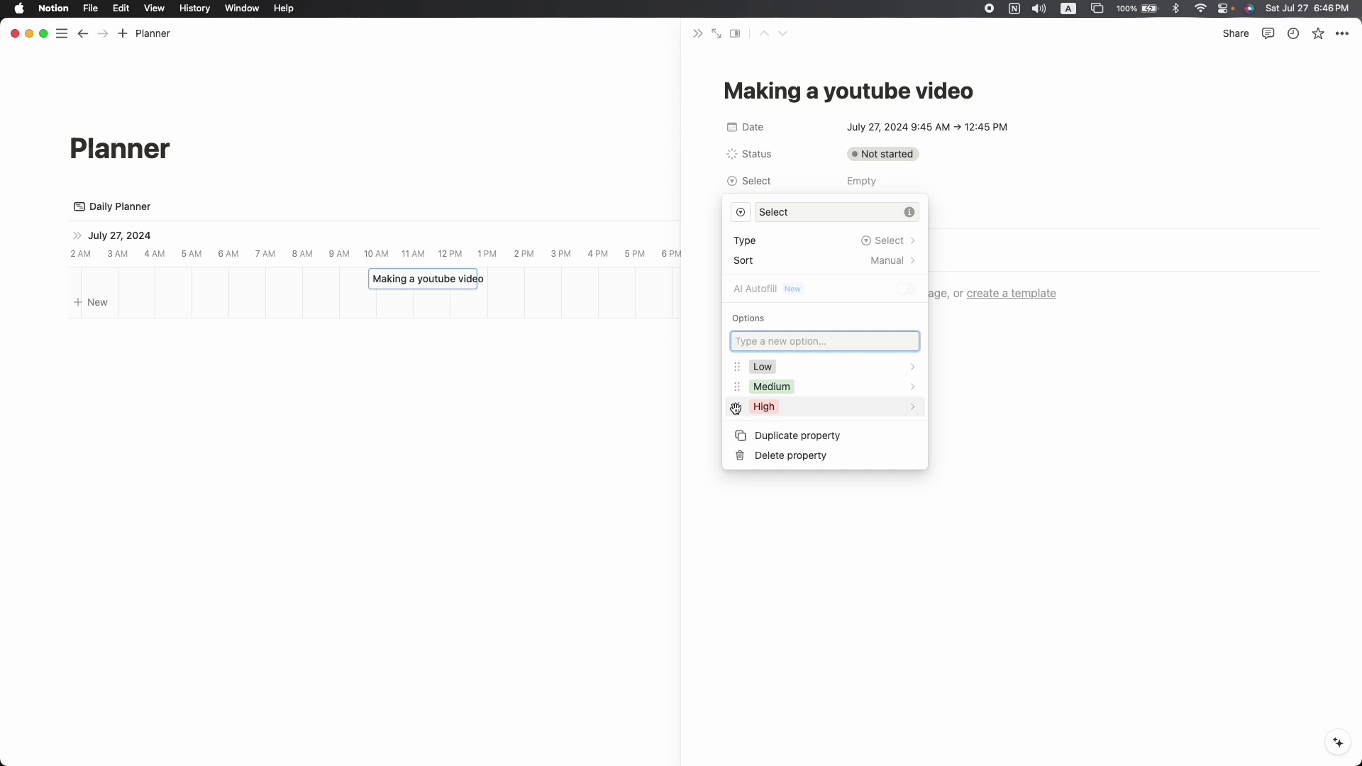
# Move High to the top of the options and name the property Priority.
pyautogui.moveTo(736, 408)
pyautogui.mouseDown()
pyautogui.moveTo(733, 356)
pyautogui.moveTo(738, 387)
pyautogui.mouseUp()
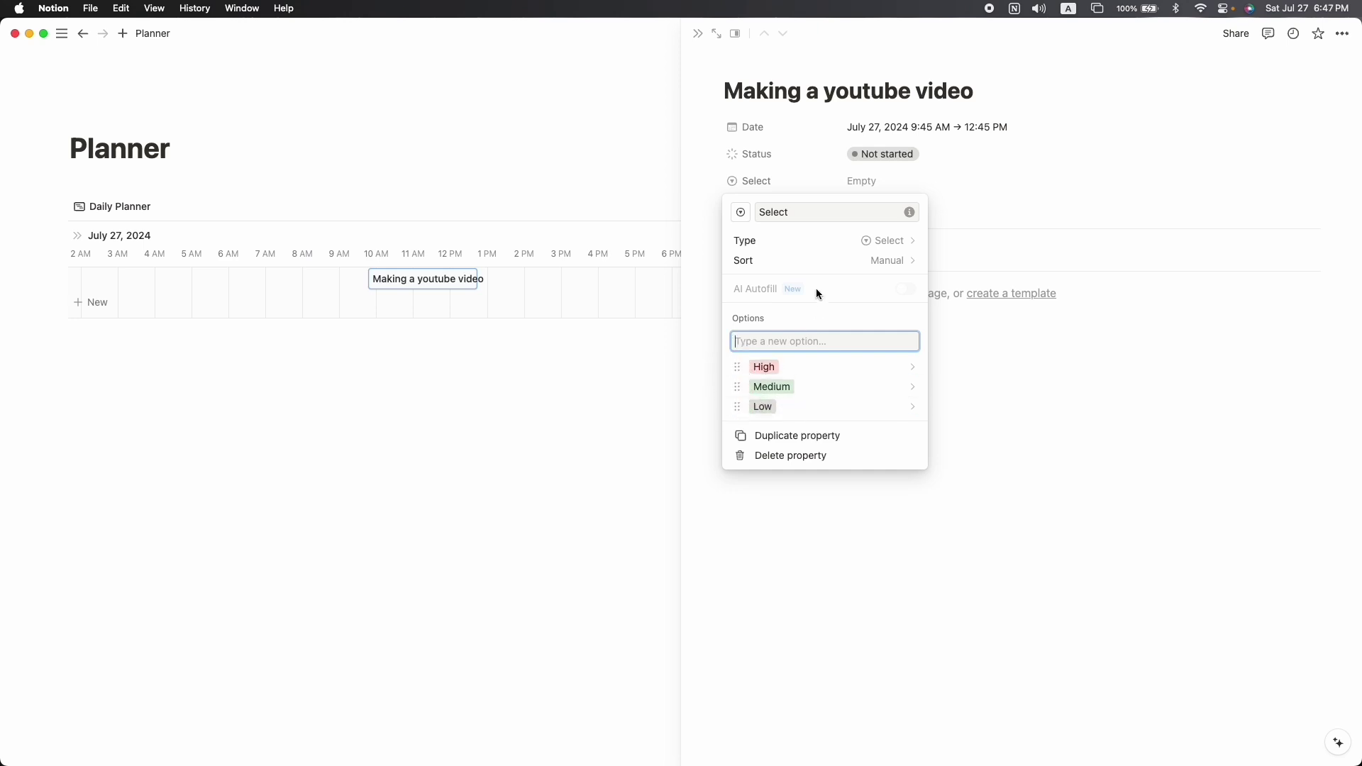
pyautogui.doubleClick(799, 211)
pyautogui.write('Priority')
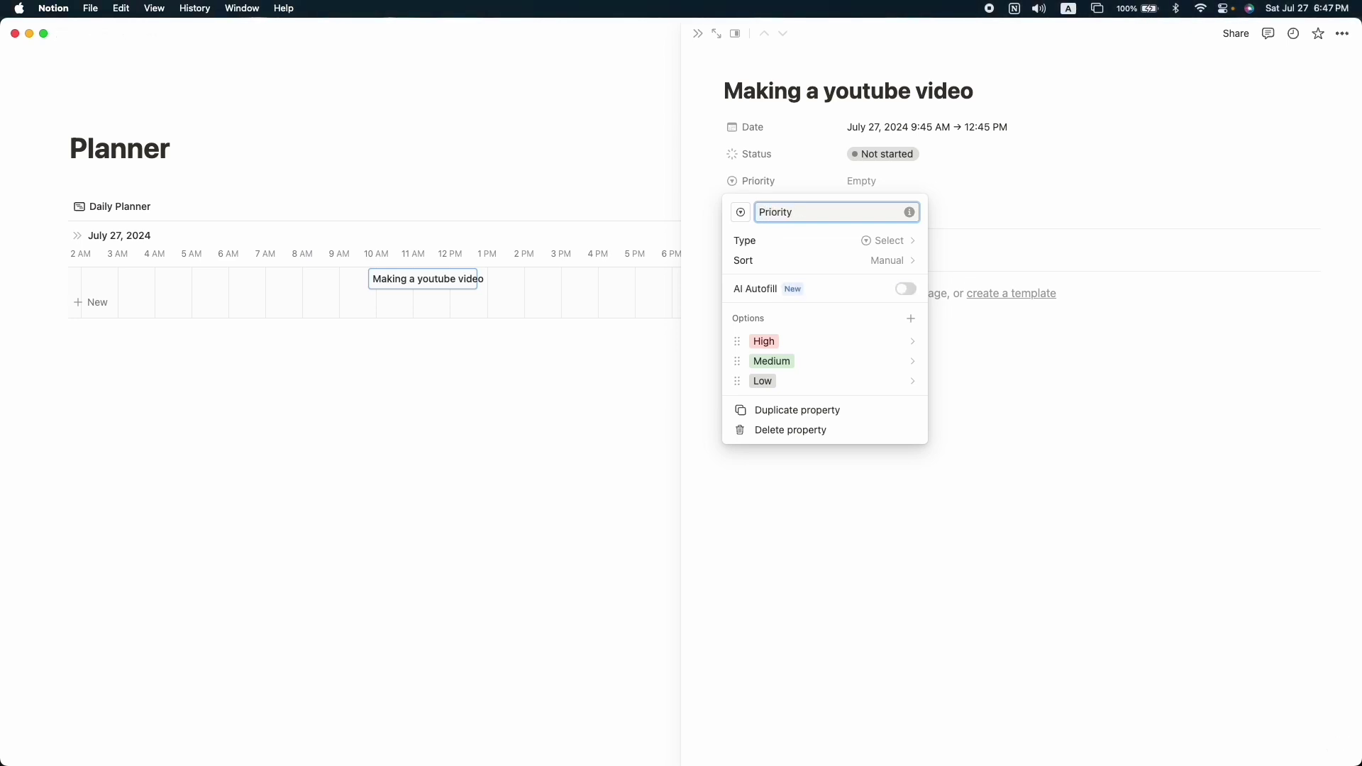
pyautogui.click(789, 128)
# Add a Checkbox property named Complete.
pyautogui.click(786, 207)
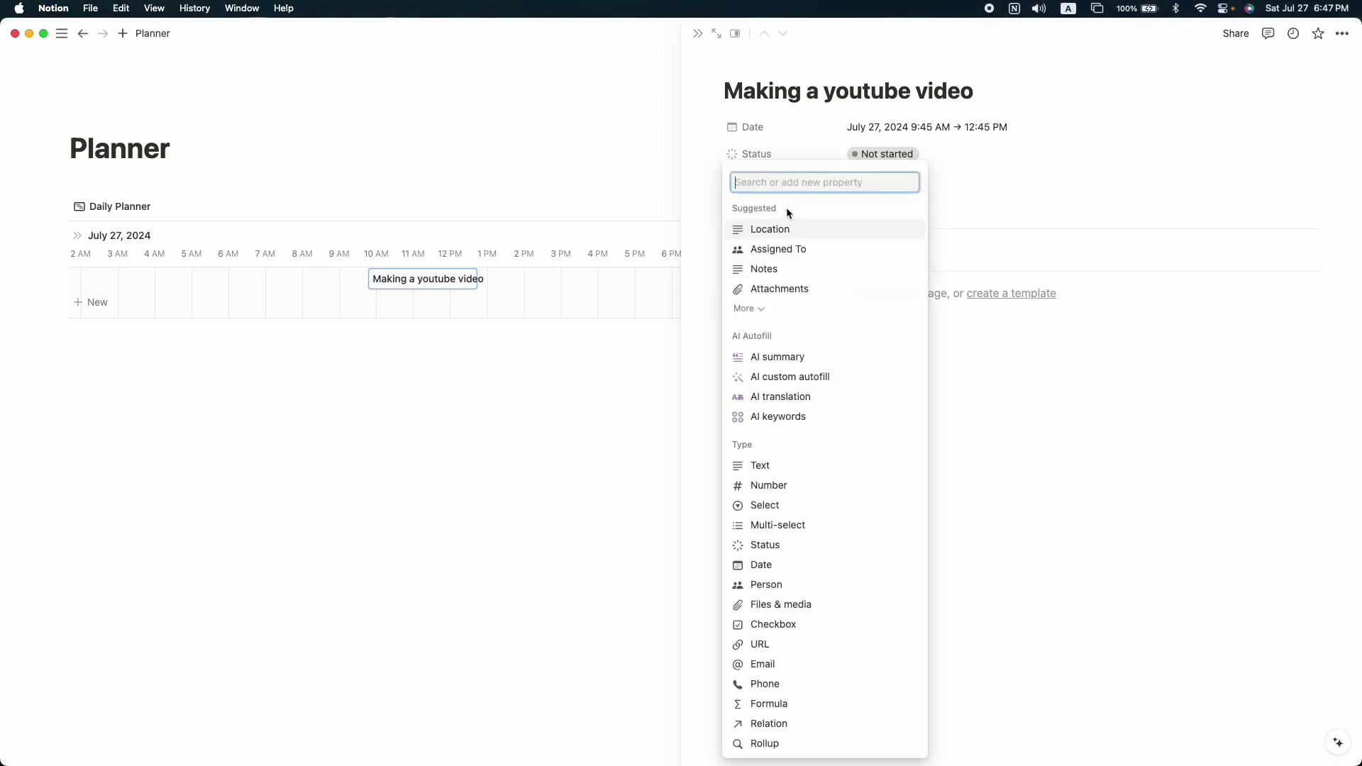
pyautogui.write('check')
pyautogui.press('Return')
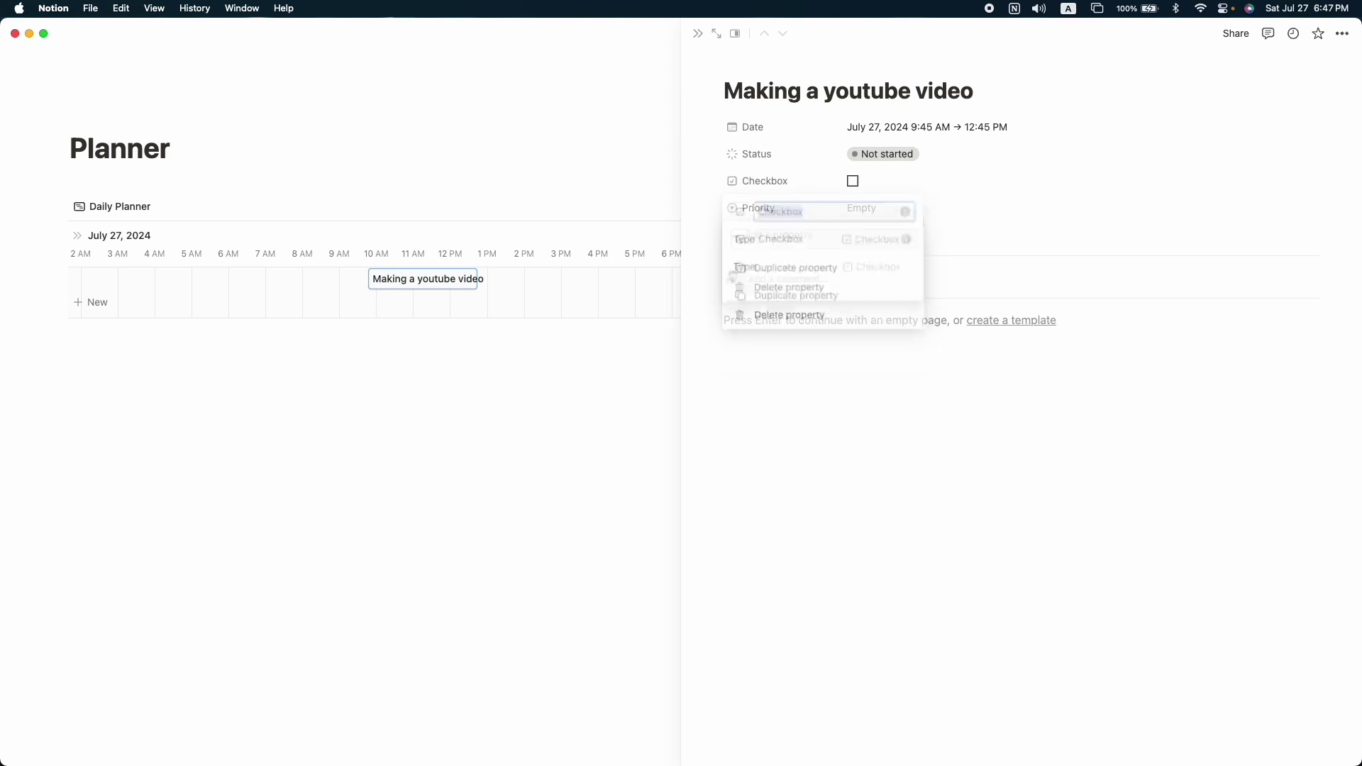
pyautogui.write('CO')
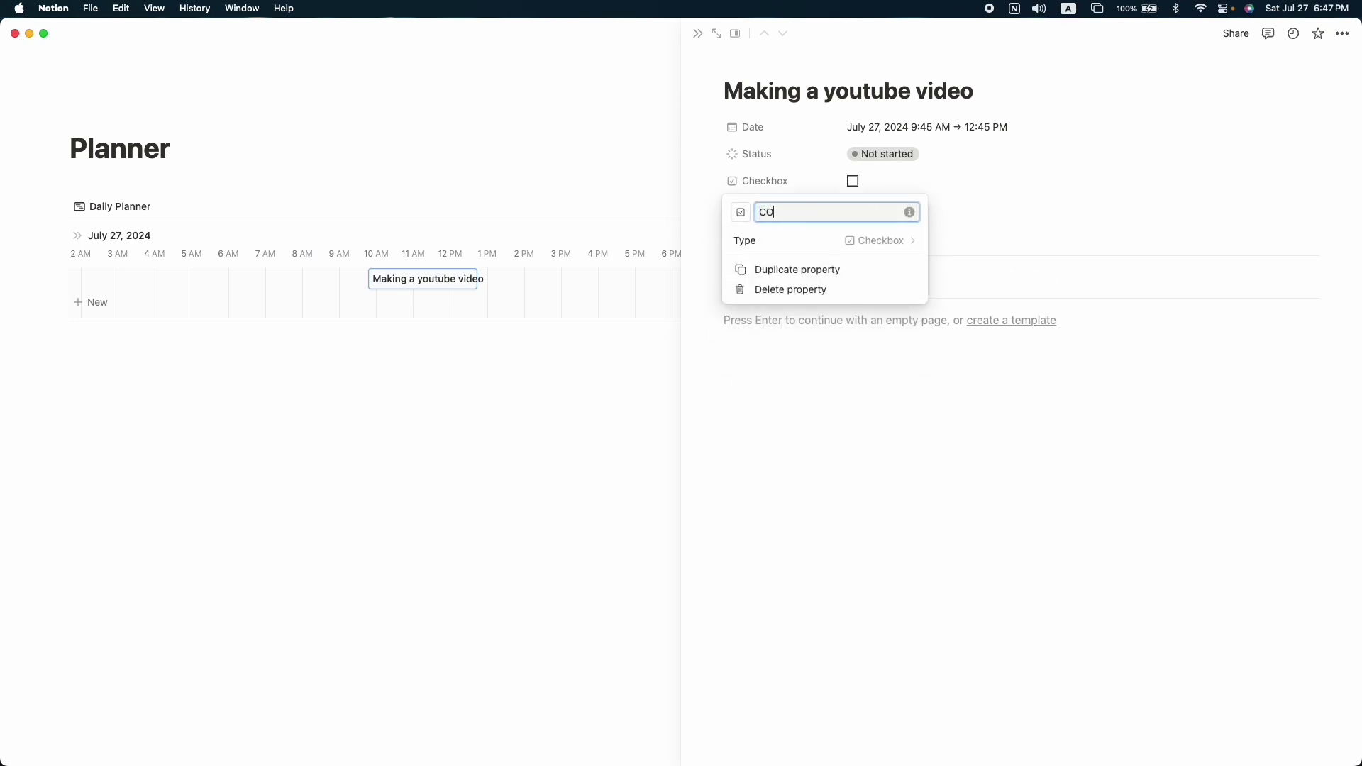
pyautogui.write('mple')
pyautogui.press('super+a')
pyautogui.press('BackSpace')
pyautogui.write('Com')
pyautogui.press('Return')
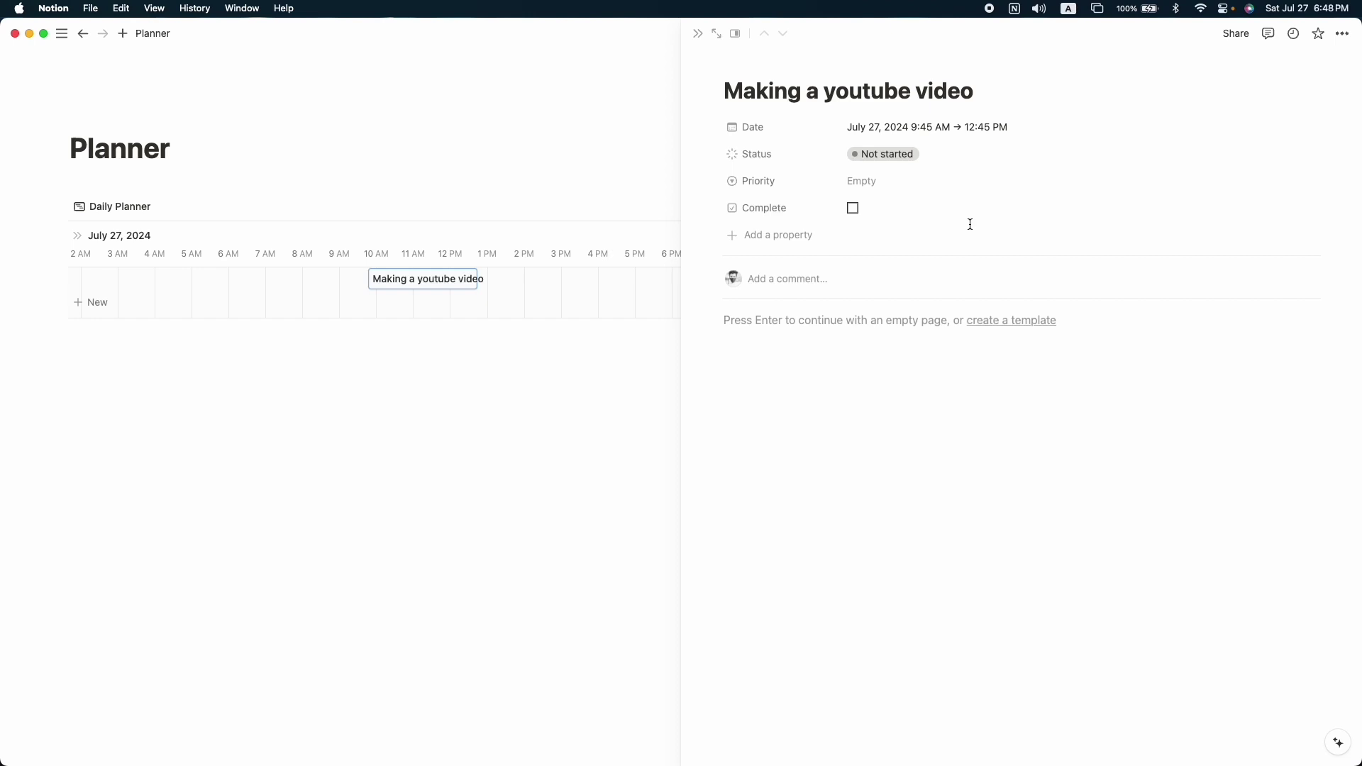
# Give the task page the black checkmark icon and close the side panel.
pyautogui.click(746, 62)
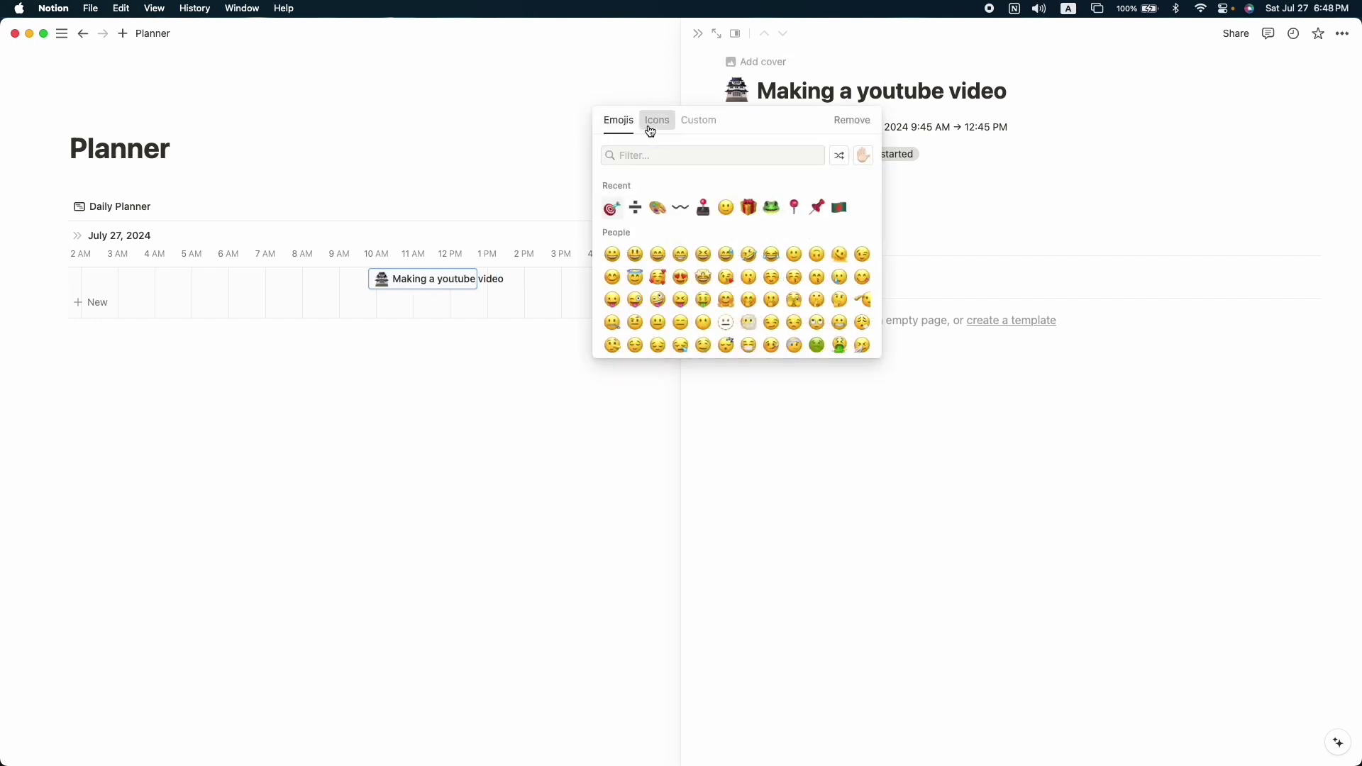
pyautogui.click(650, 122)
pyautogui.write('Task')
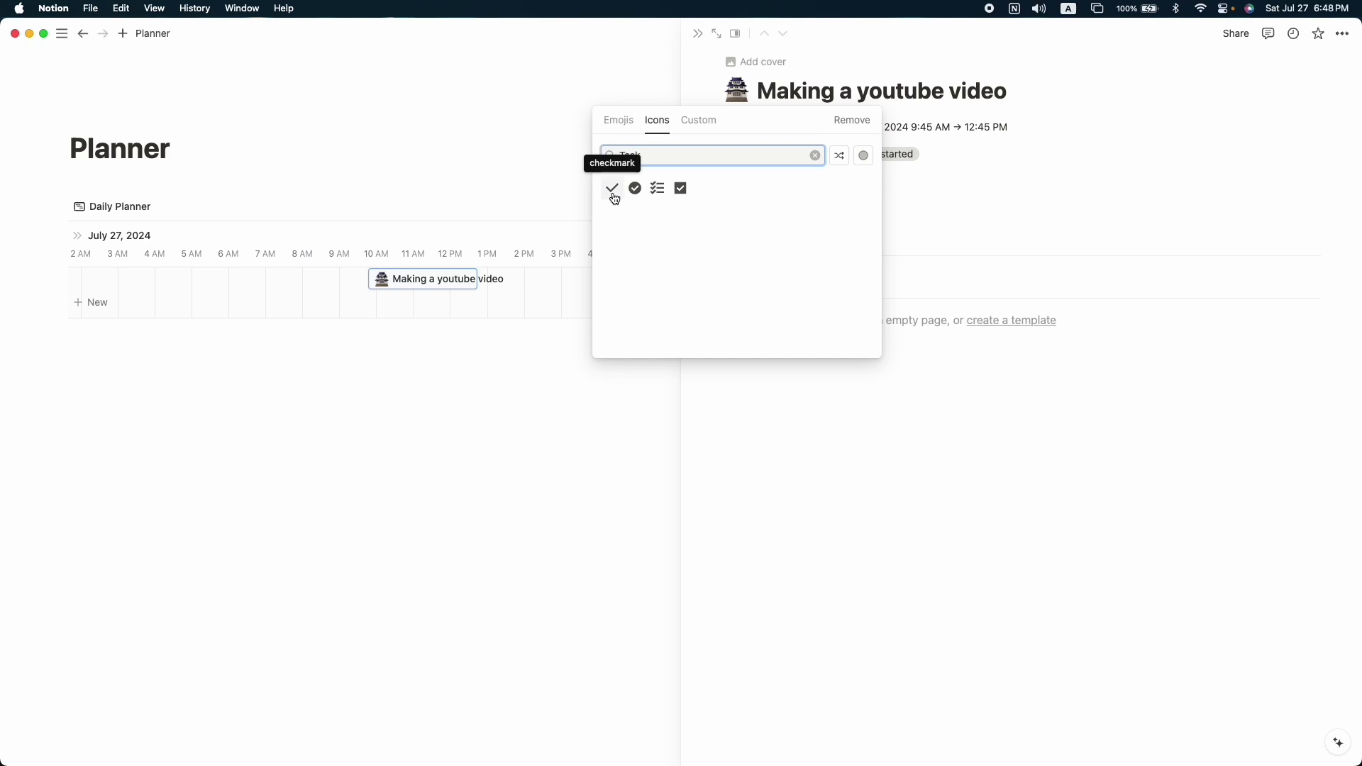
pyautogui.moveTo(613, 193)
pyautogui.click(565, 213)
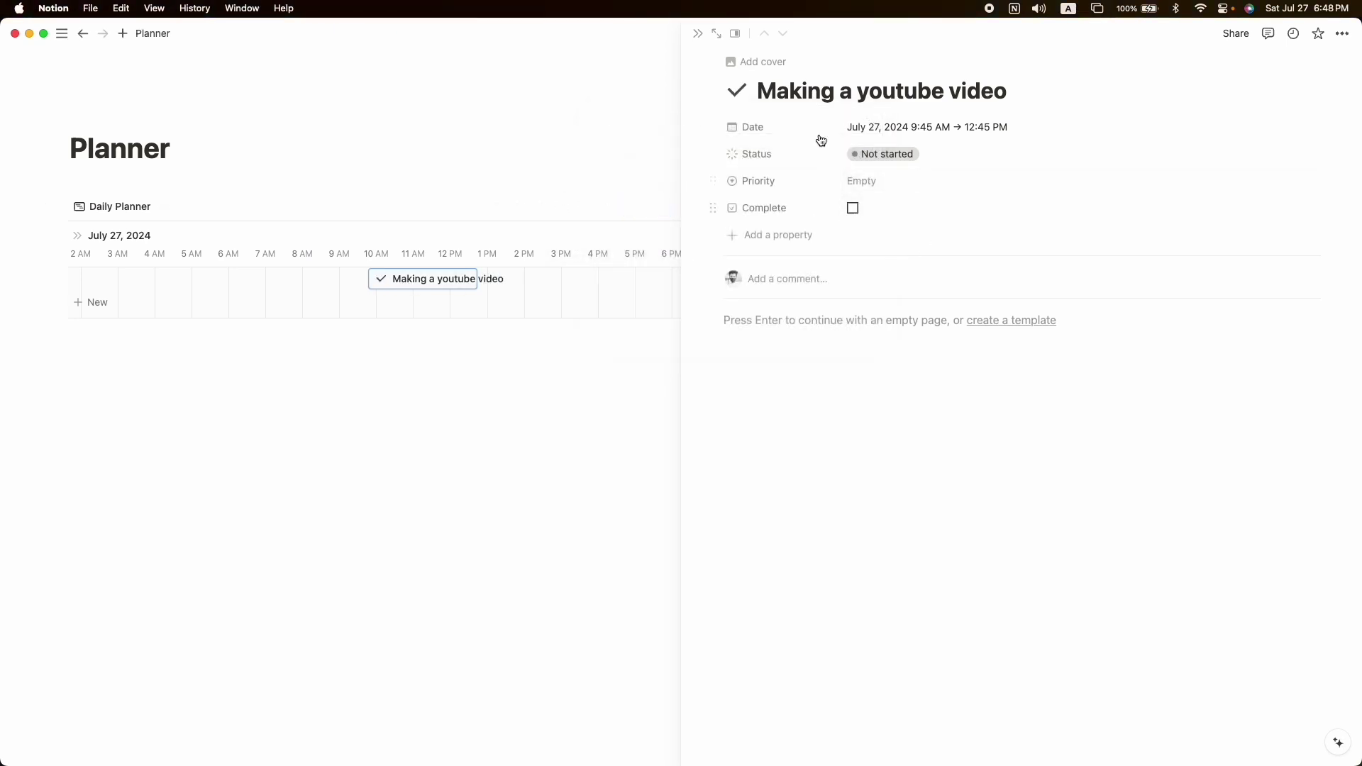
pyautogui.click(700, 33)
# Show the Priority and Complete properties on the Daily Planner timeline cards.
pyautogui.click(1230, 205)
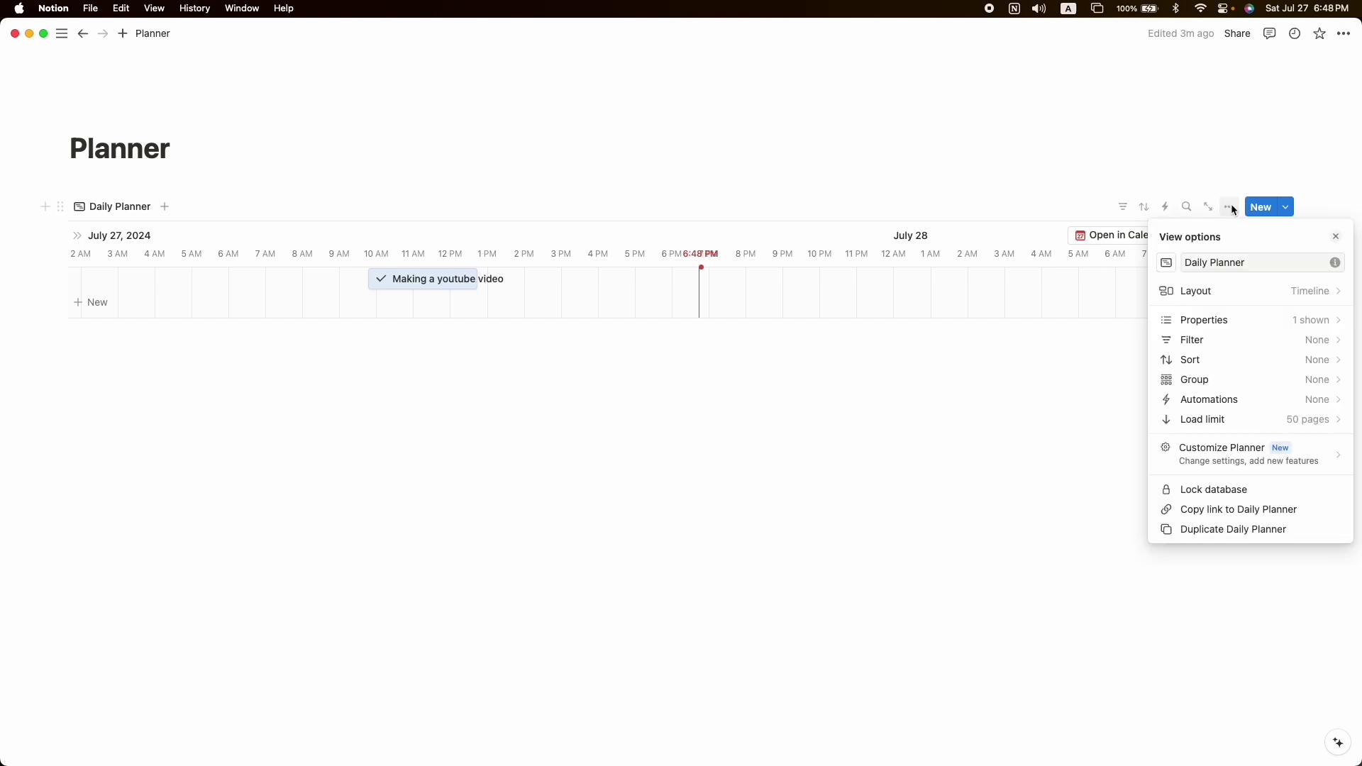
pyautogui.click(1243, 322)
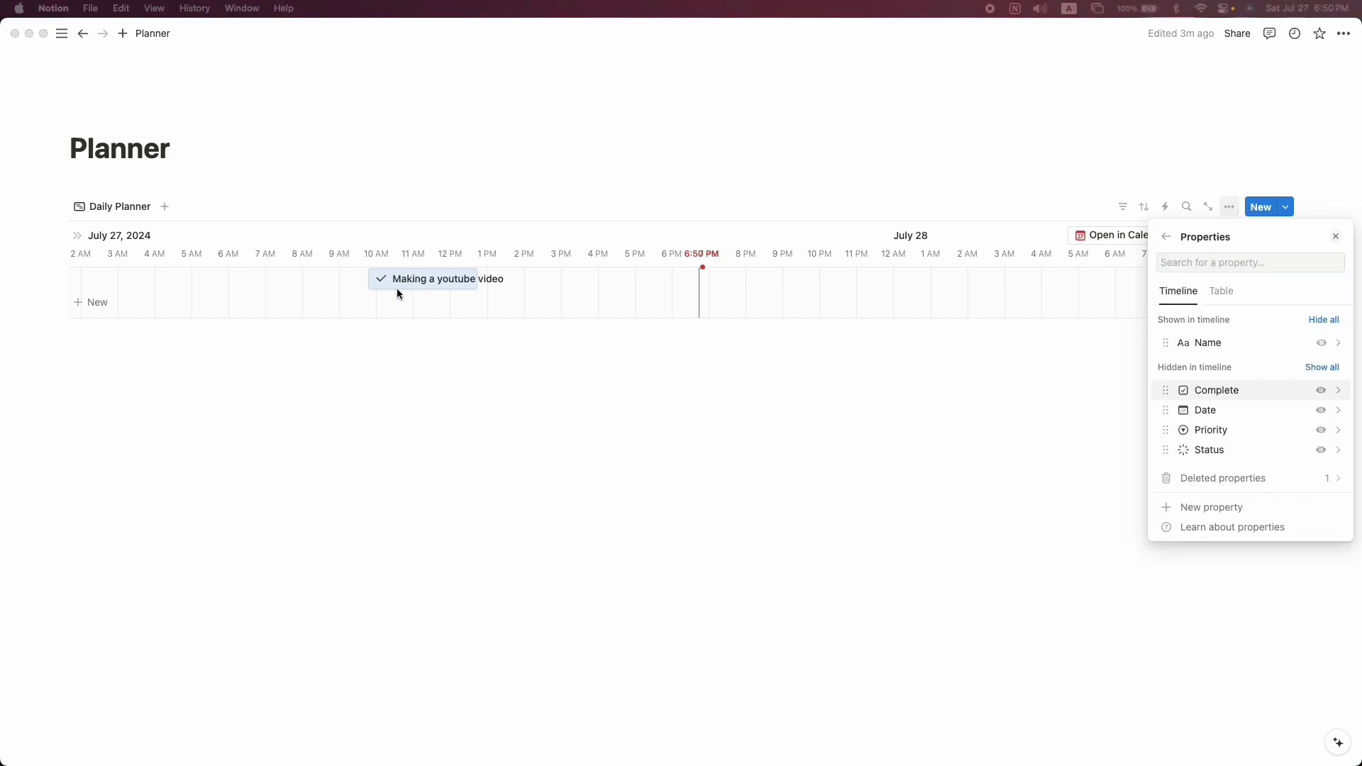
pyautogui.click(1322, 430)
pyautogui.click(1321, 431)
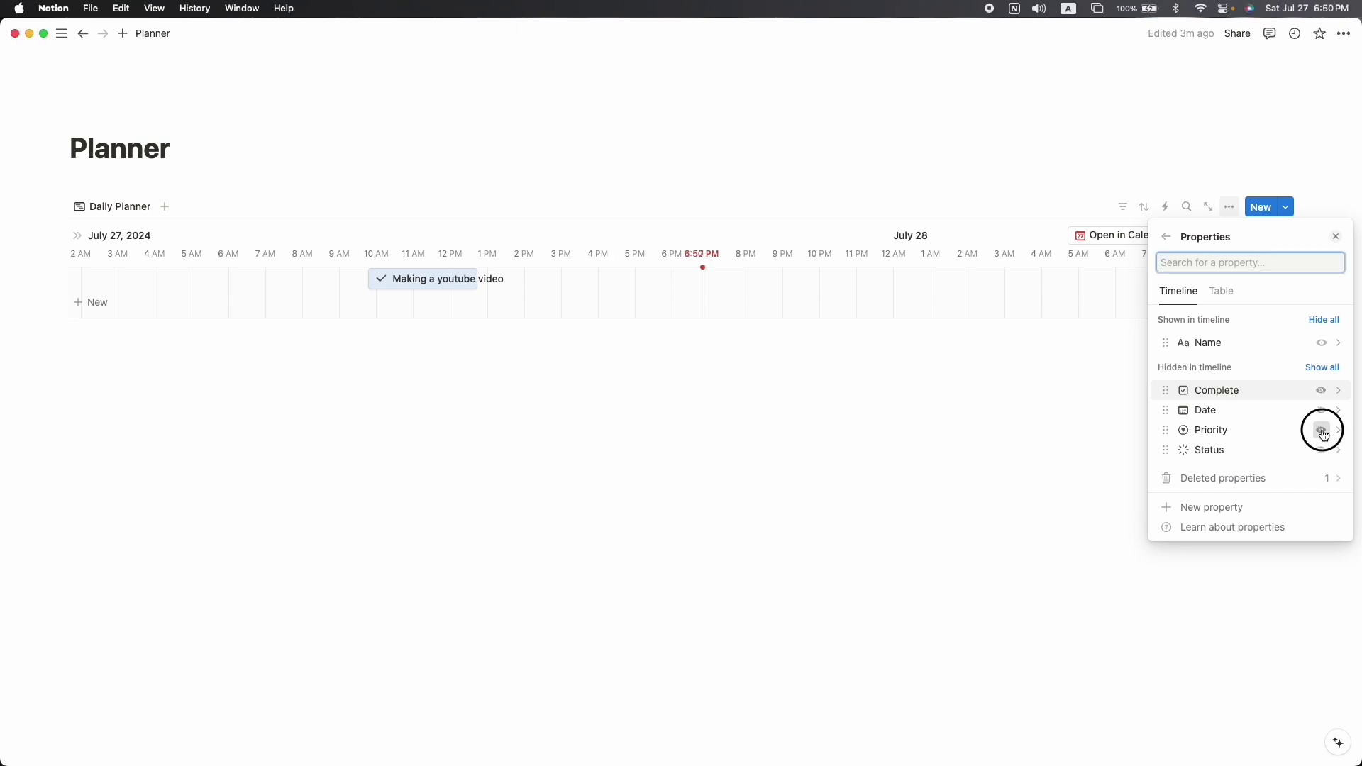
pyautogui.click(1321, 411)
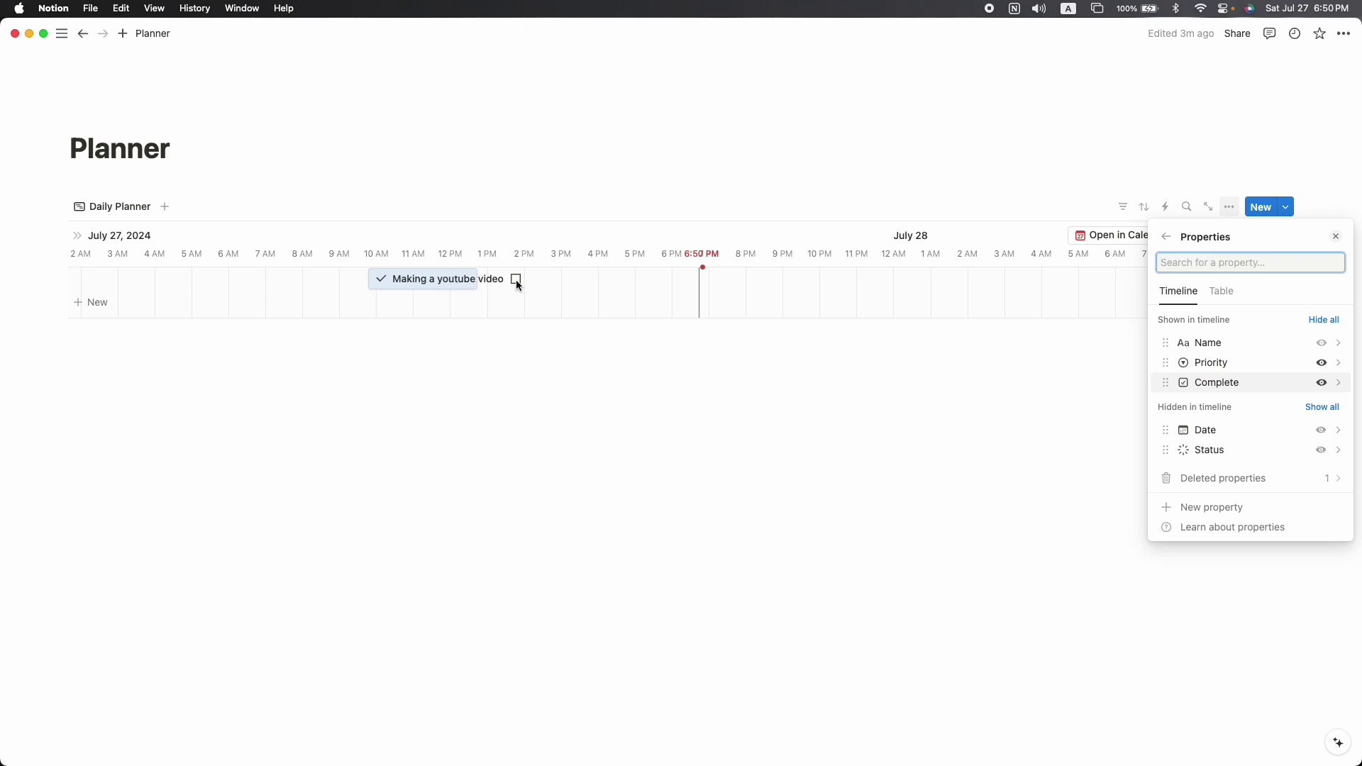
pyautogui.press('Escape')
# Set the Making a youtube video task's priority to High and close its page.
pyautogui.click(462, 281)
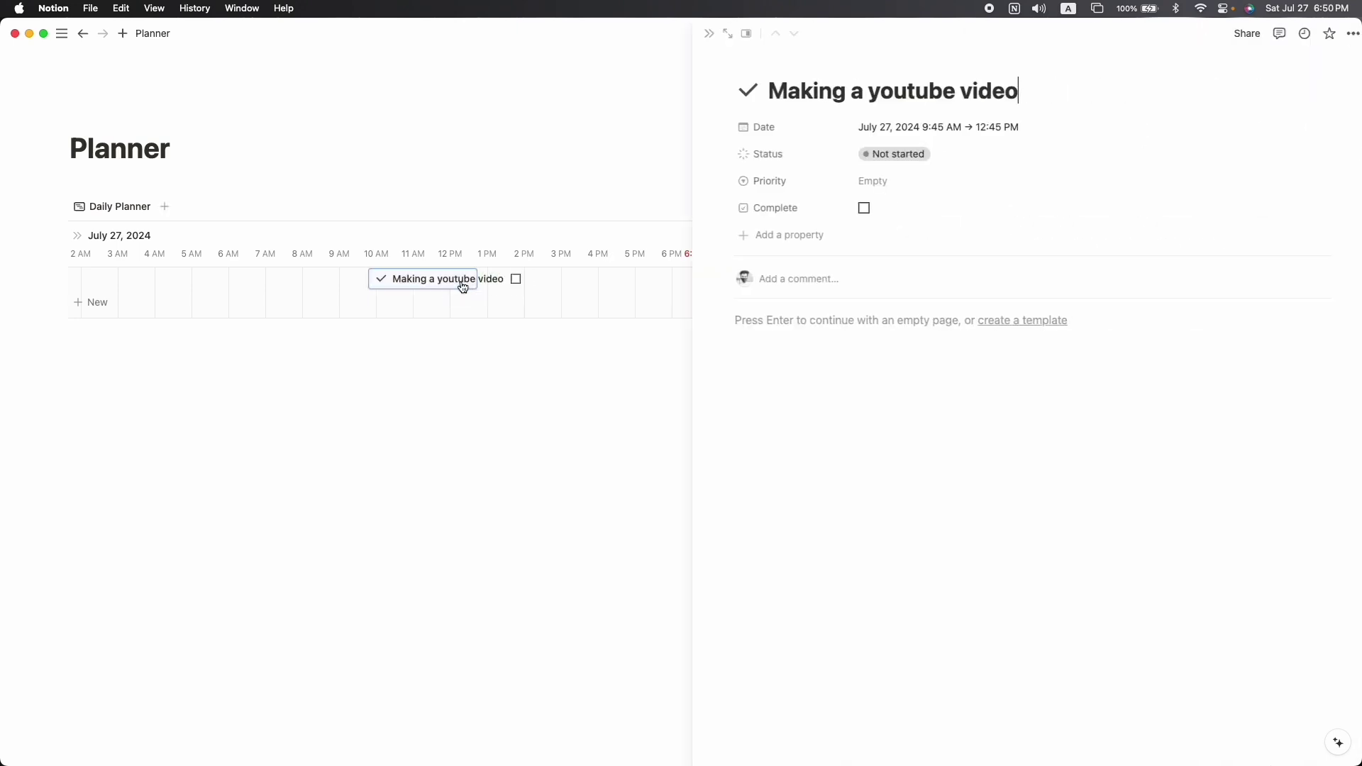
pyautogui.click(949, 186)
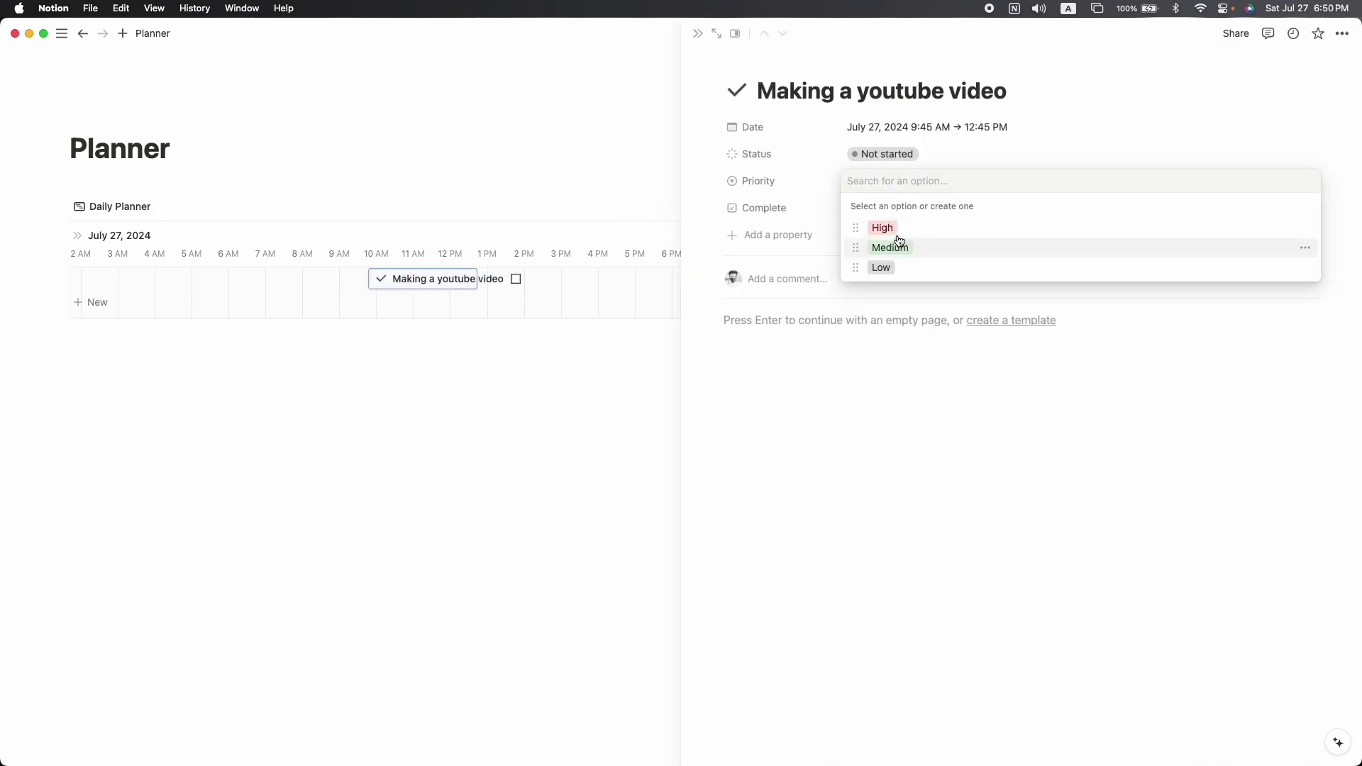
pyautogui.click(871, 229)
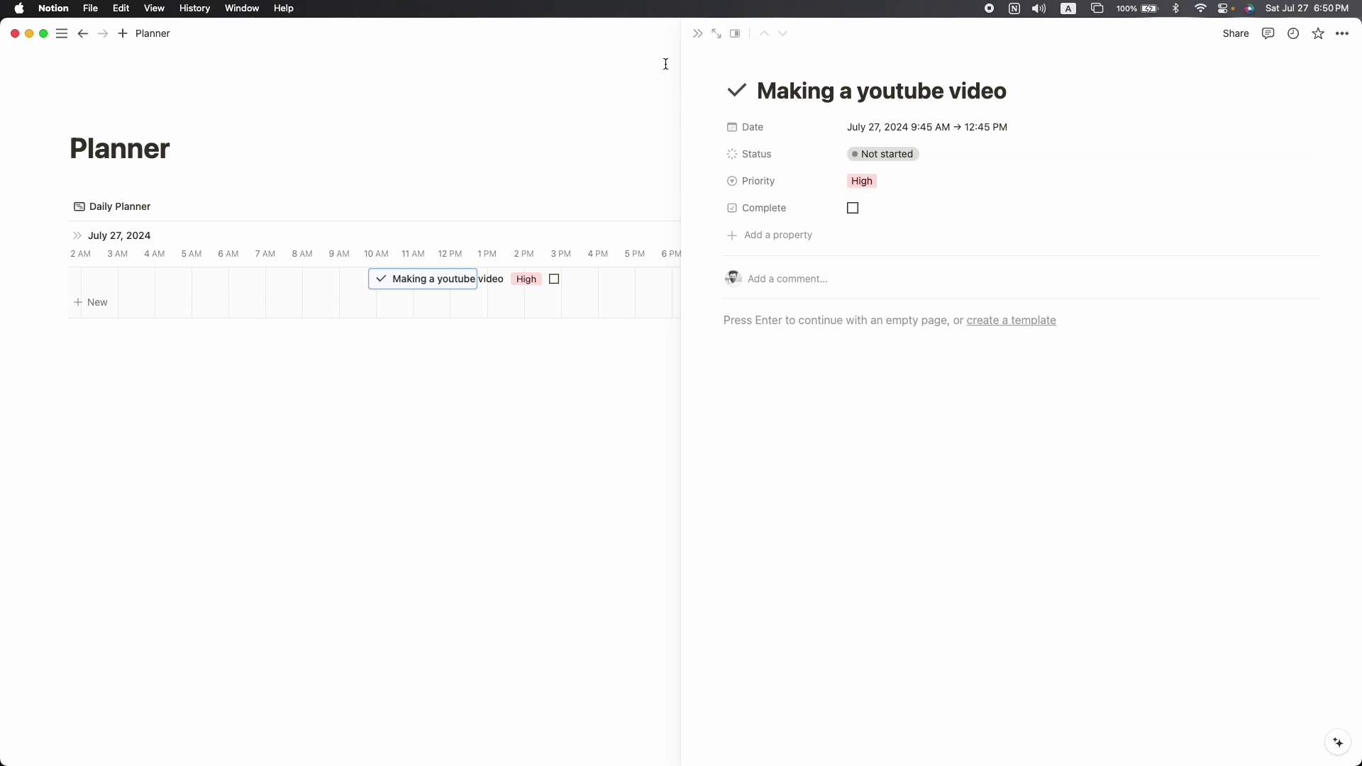
pyautogui.press('Escape')
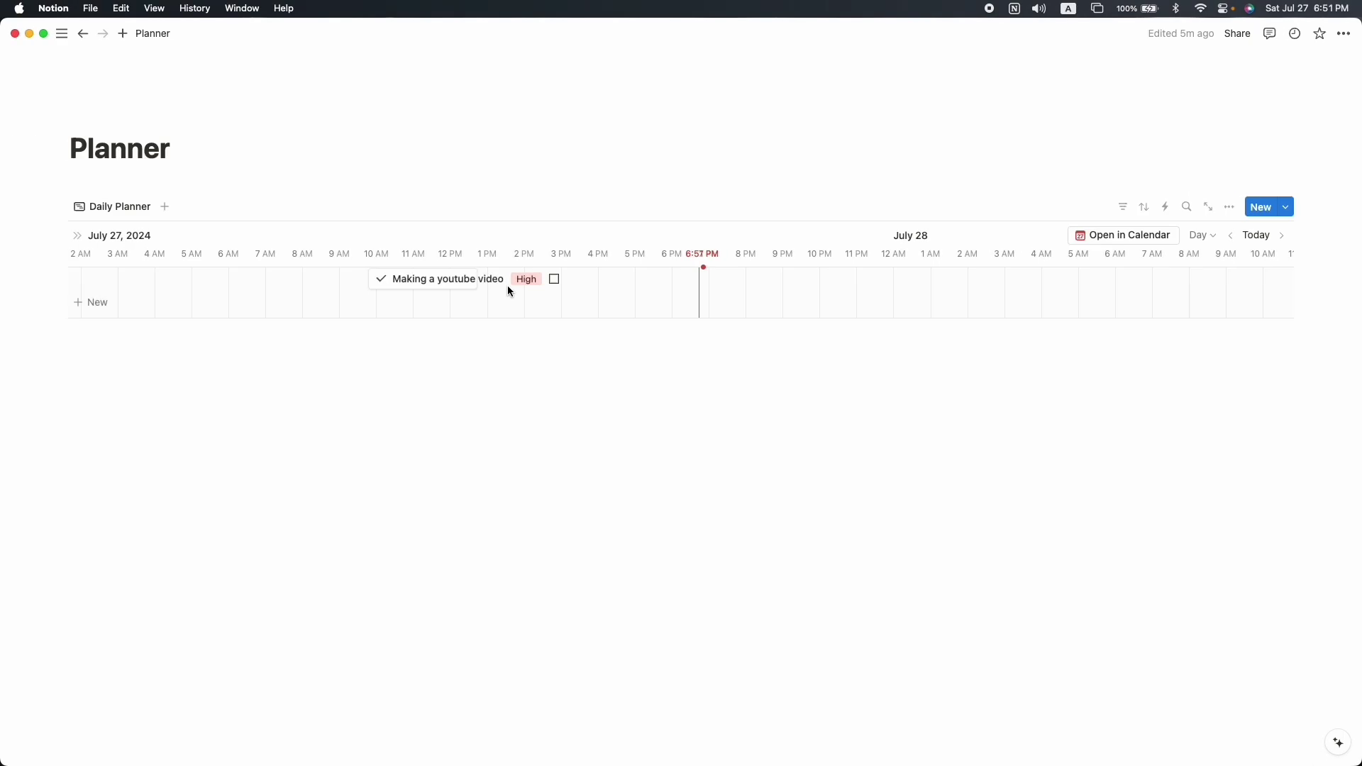
# Add a Complete: Checked filter to the Daily Planner view.
pyautogui.click(1125, 209)
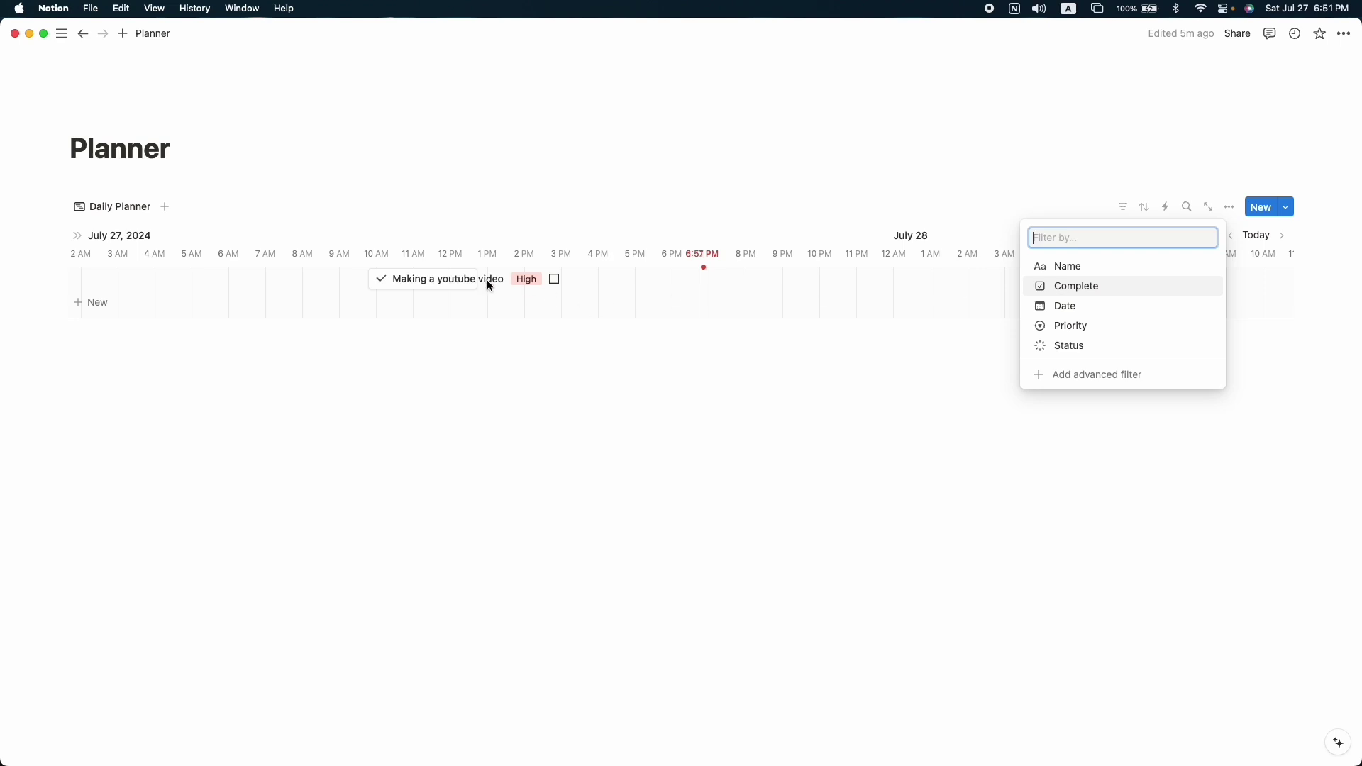
pyautogui.click(1066, 287)
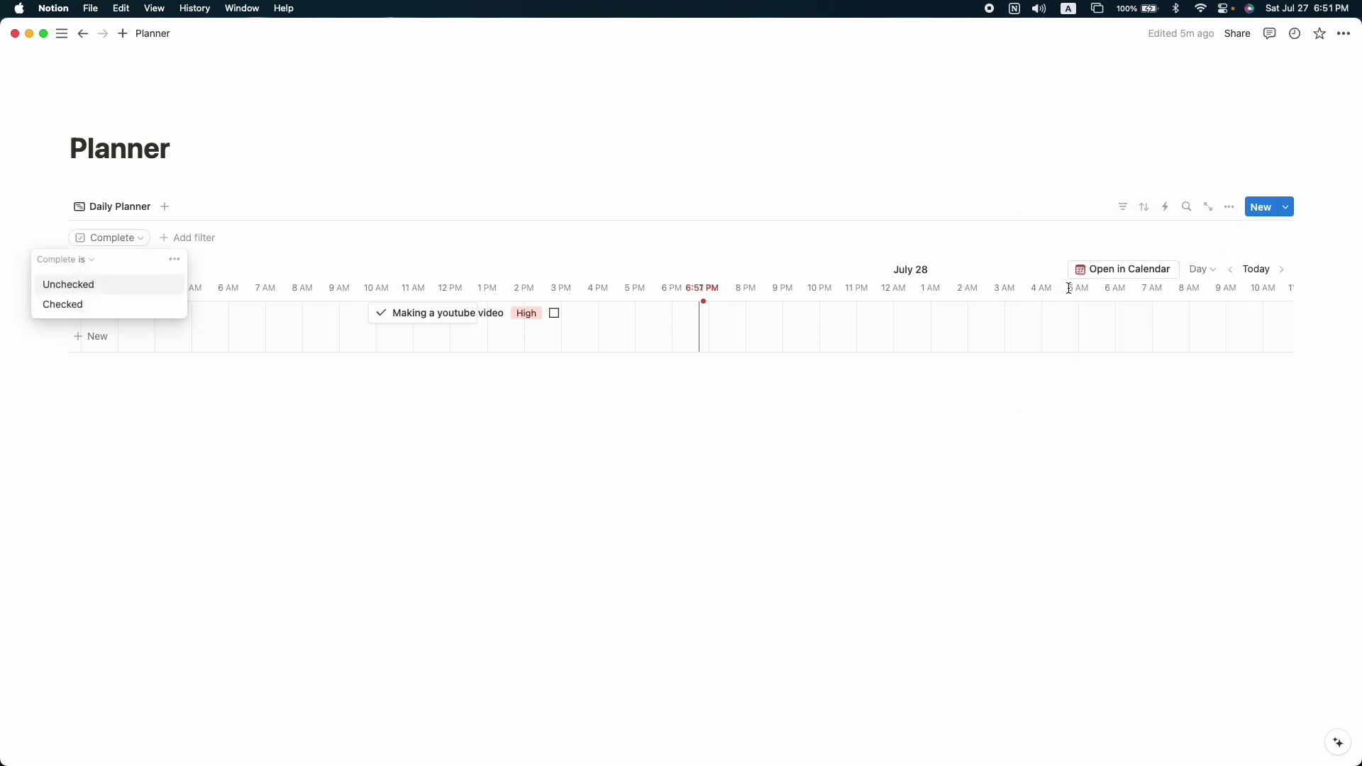
pyautogui.click(62, 304)
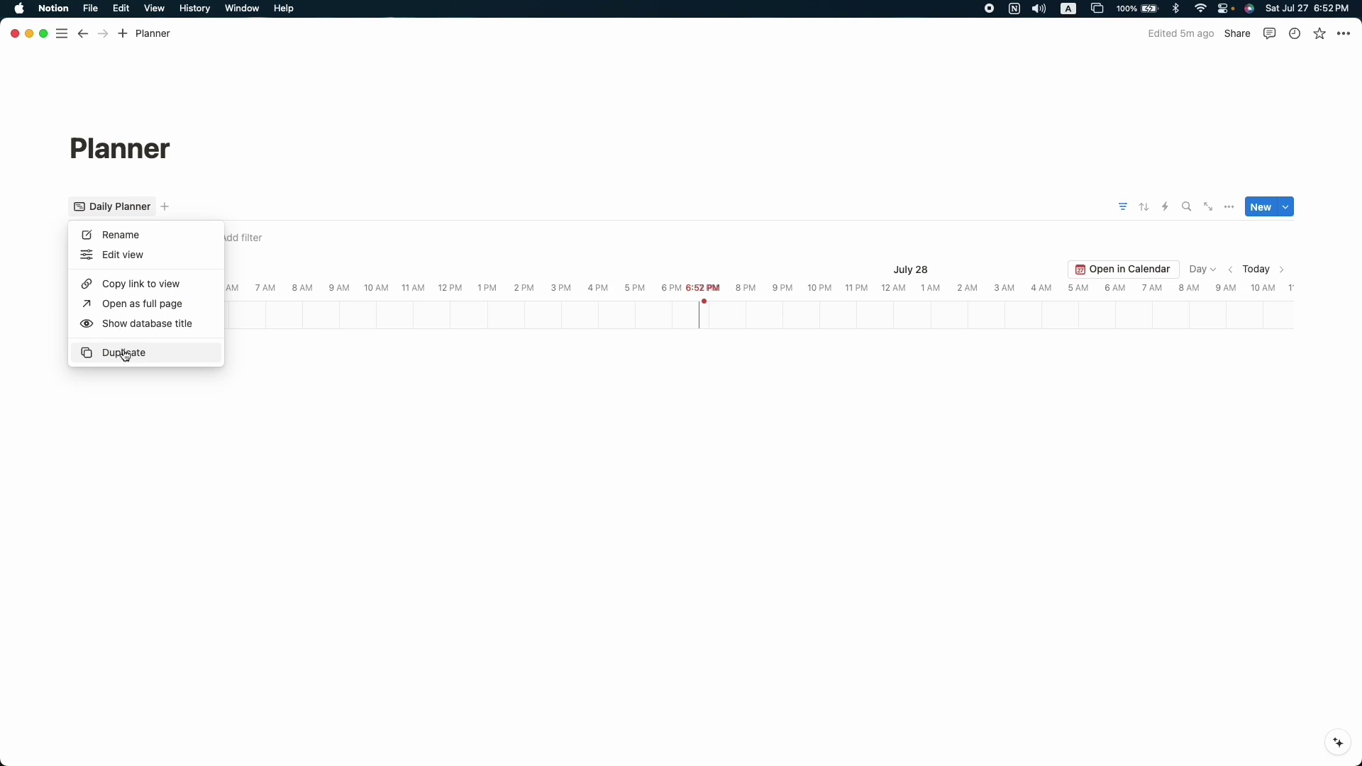
# Duplicate the Daily Planner view as 'Weekly planner' with a Week scale.
pyautogui.click(125, 354)
pyautogui.press('BackSpace')
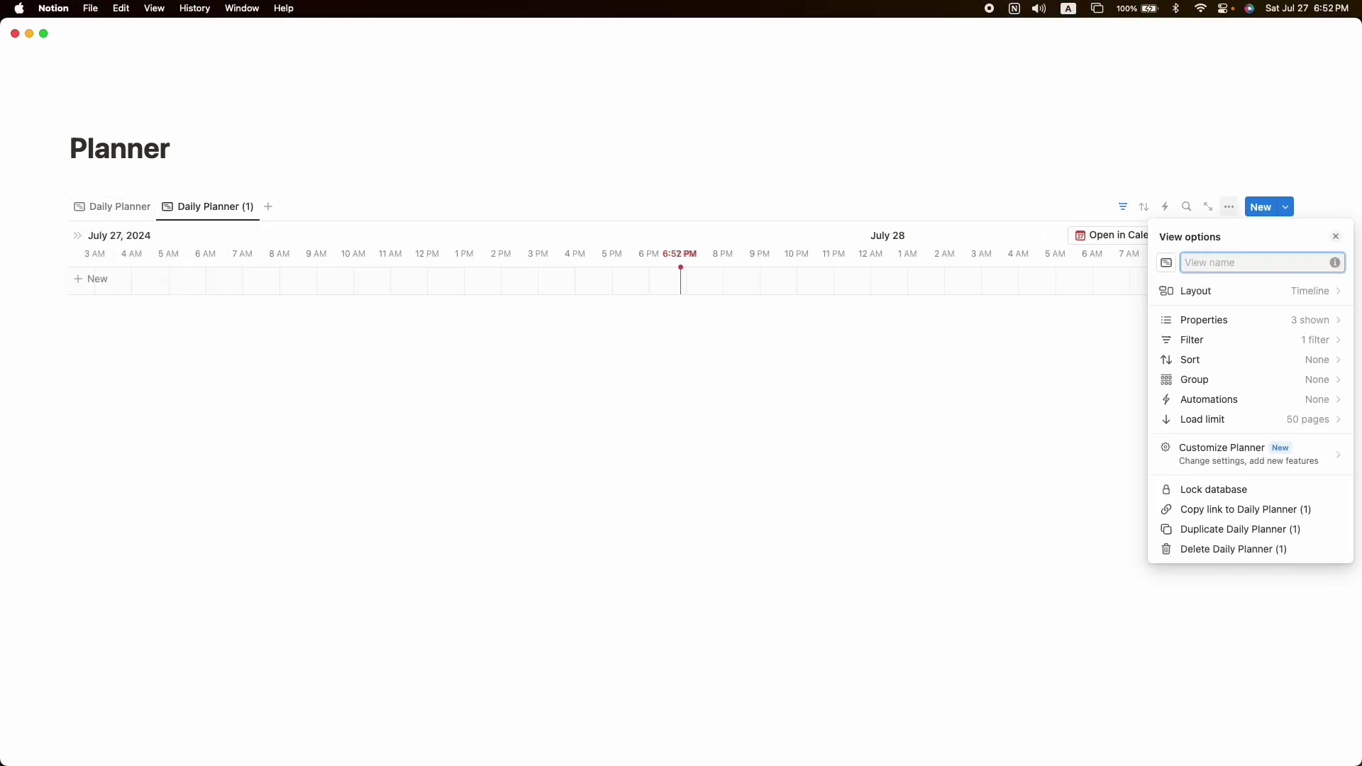
pyautogui.write('Weekly planner')
pyautogui.press('Return')
pyautogui.click(1200, 237)
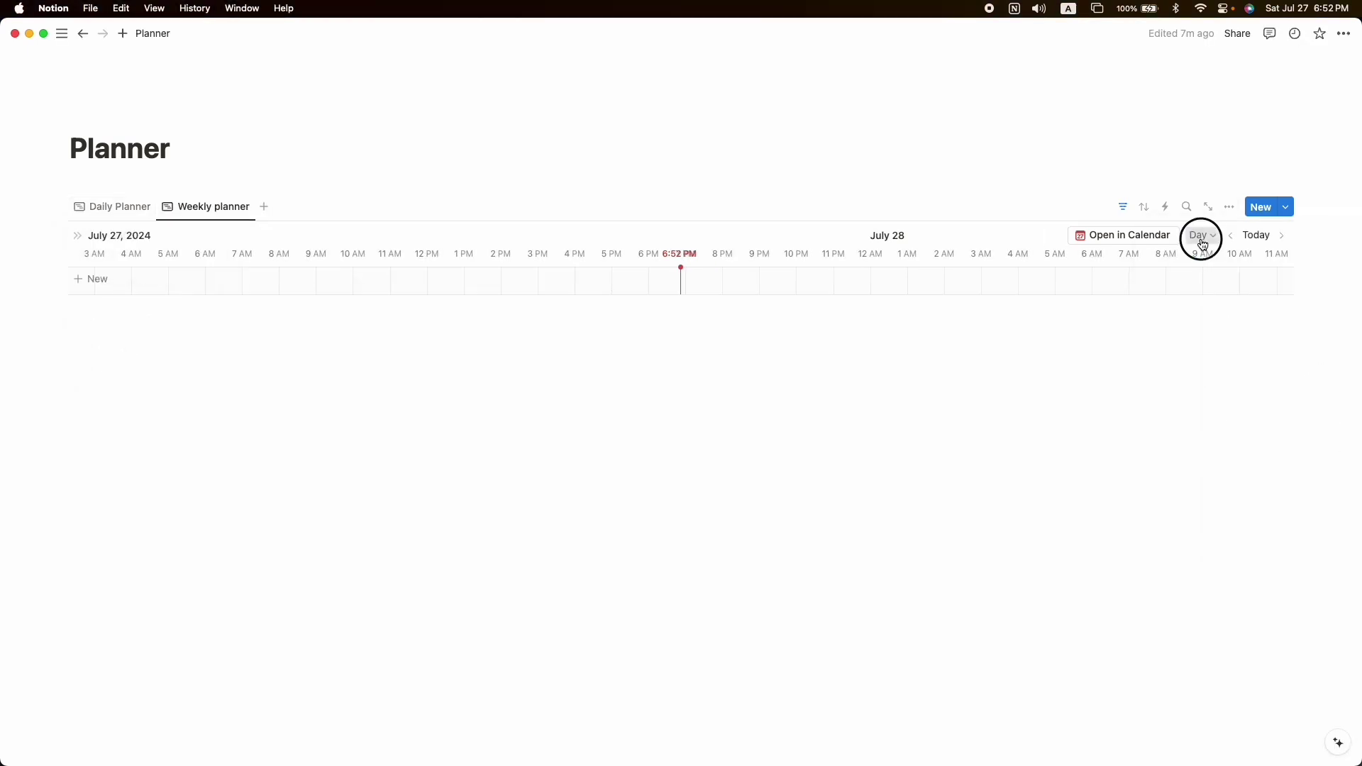
pyautogui.click(1165, 304)
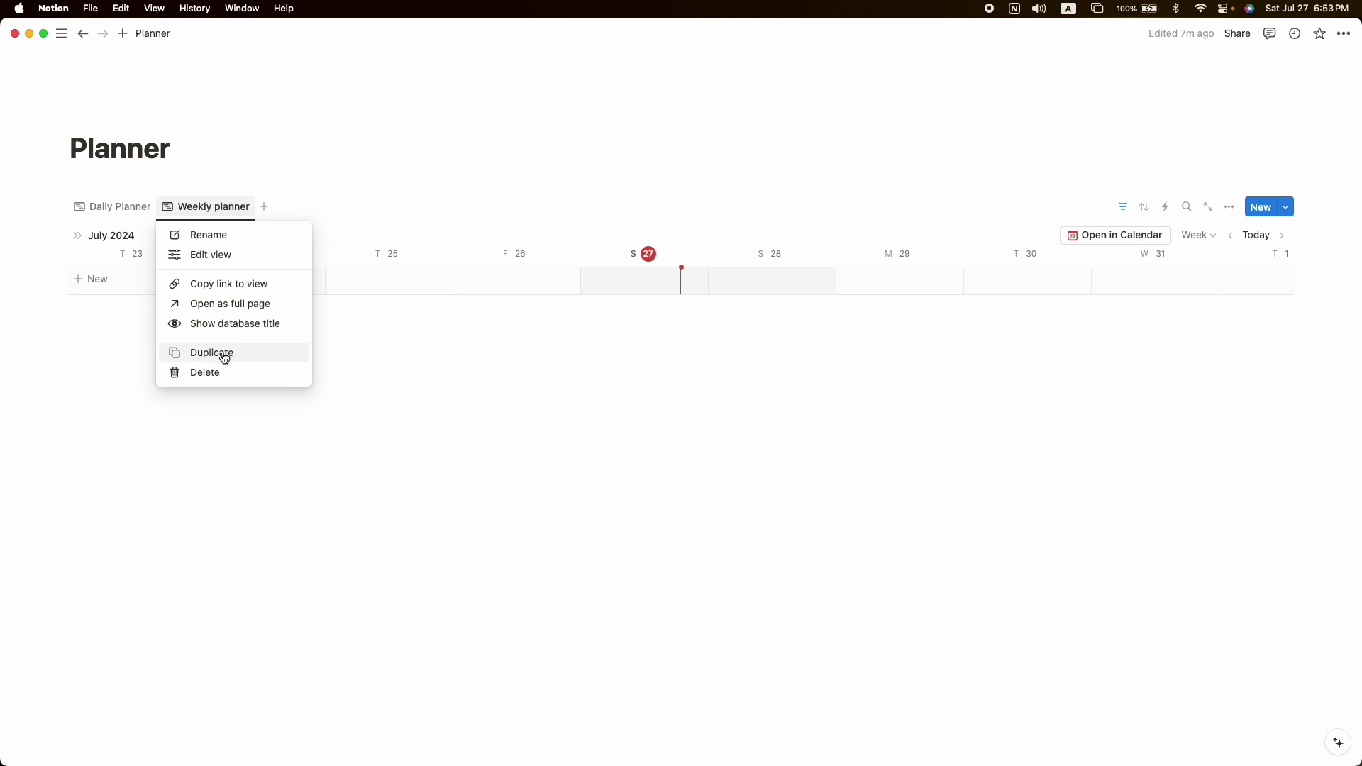
# Duplicate the Weekly planner view as 'Monthly Planner' with a Month scale.
pyautogui.click(224, 355)
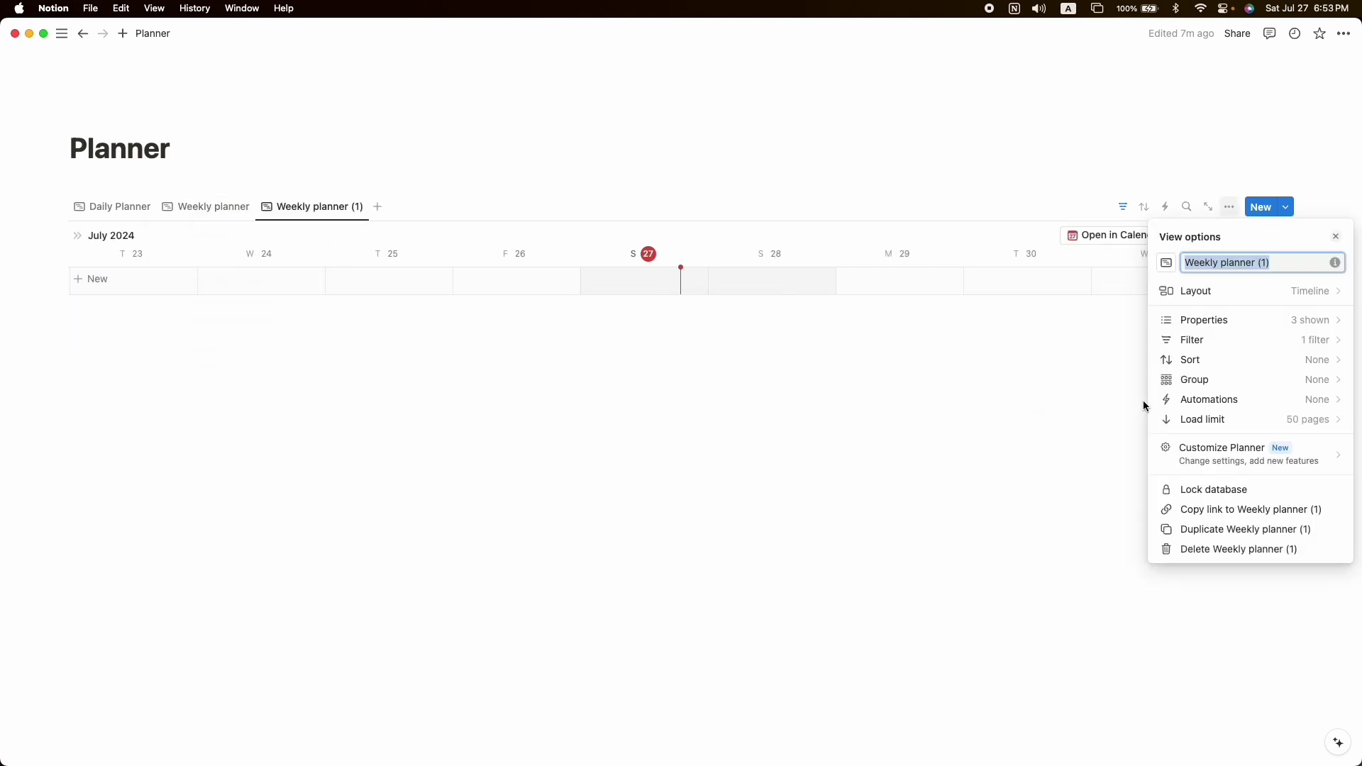
pyautogui.write('Month')
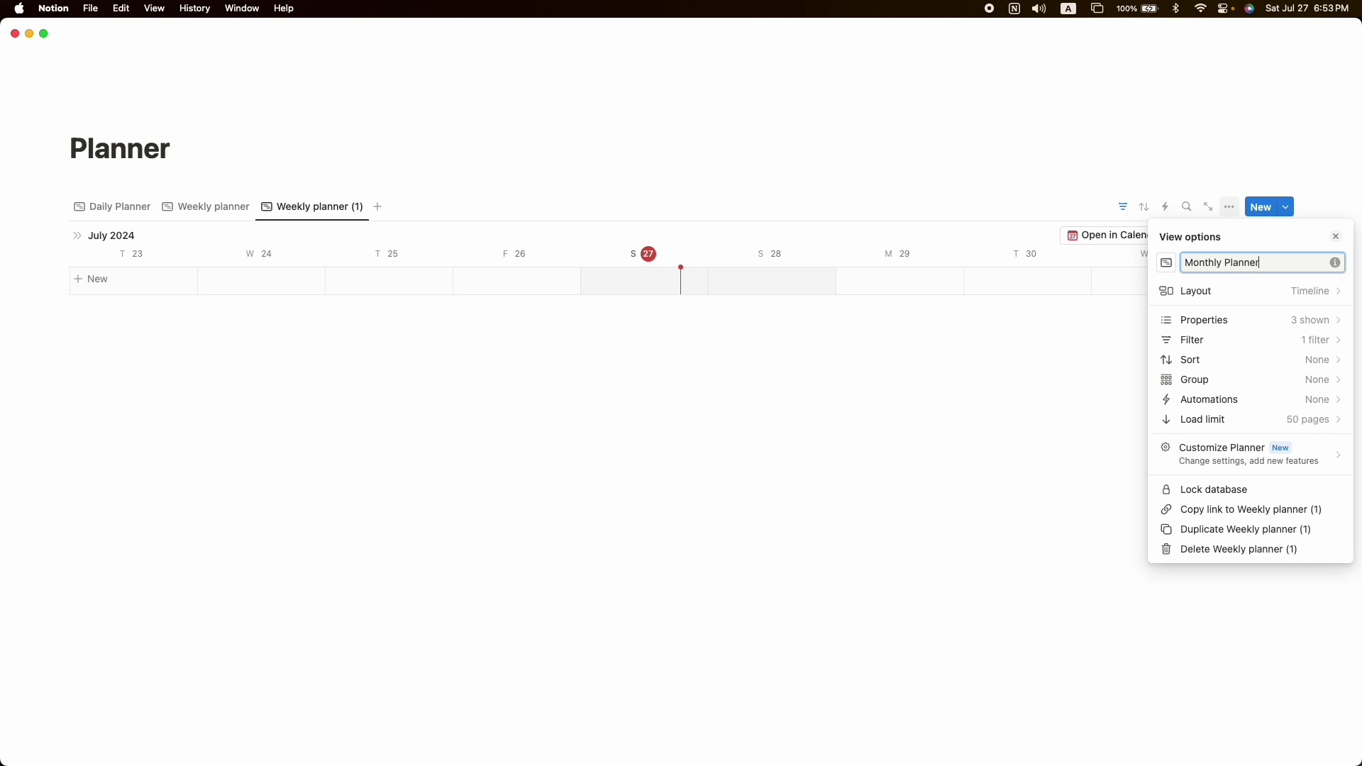
pyautogui.click(915, 546)
pyautogui.click(1193, 241)
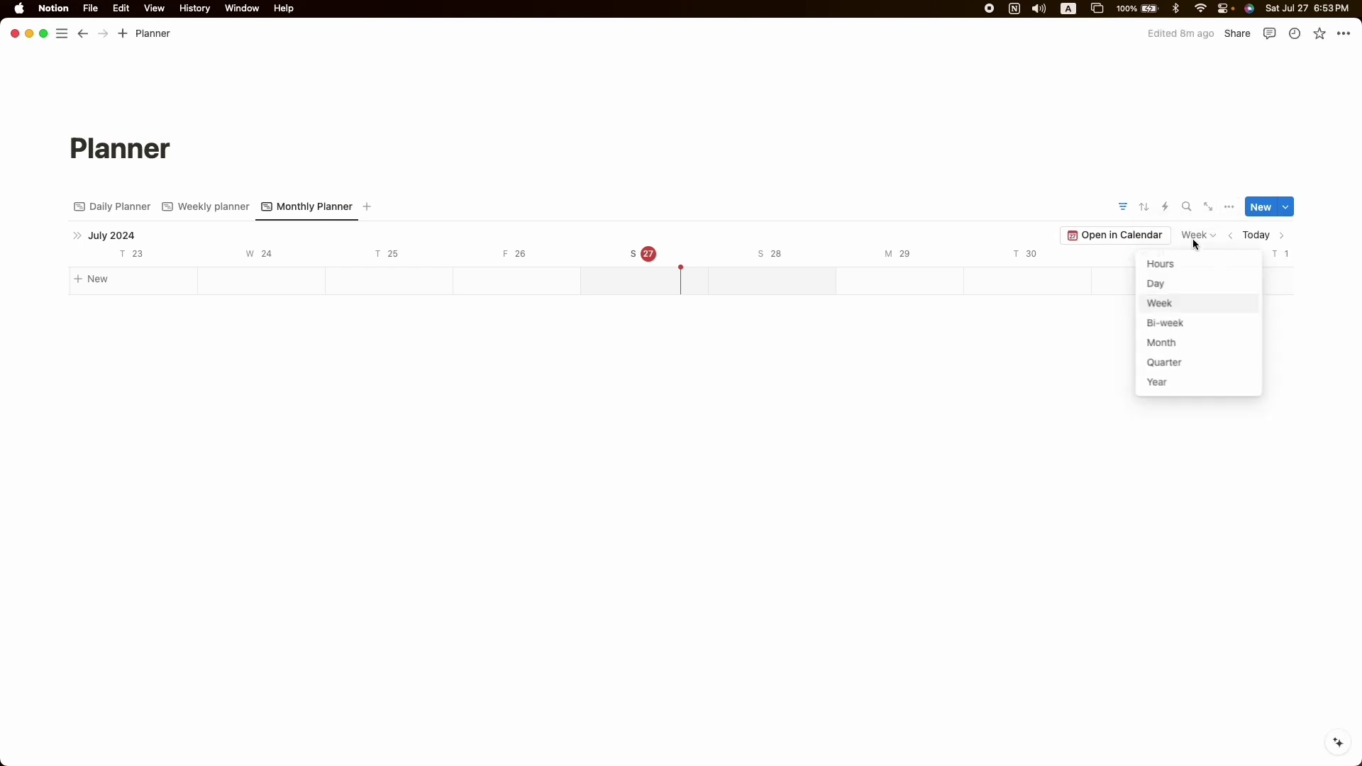
pyautogui.click(1184, 344)
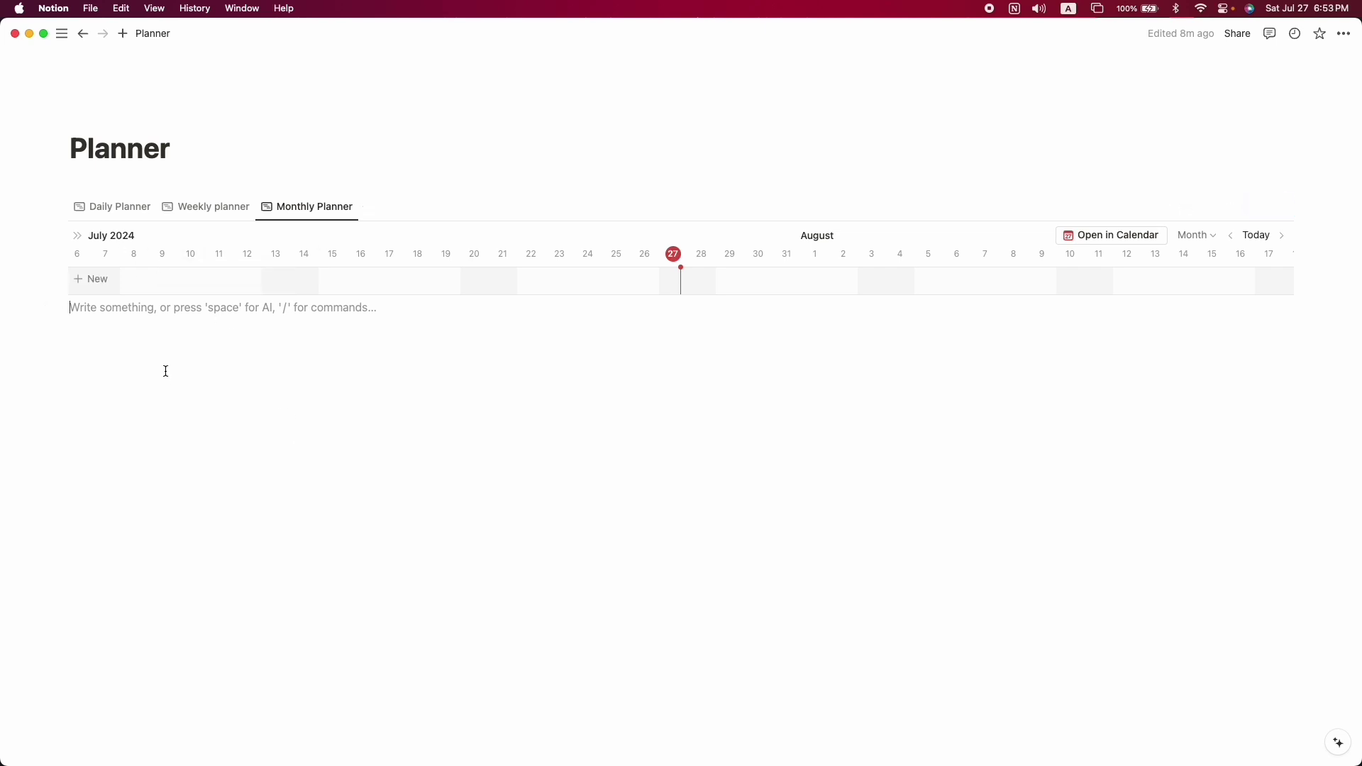
# Insert a new calendar view of Planner below the timeline with /calendar.
pyautogui.press('Return')
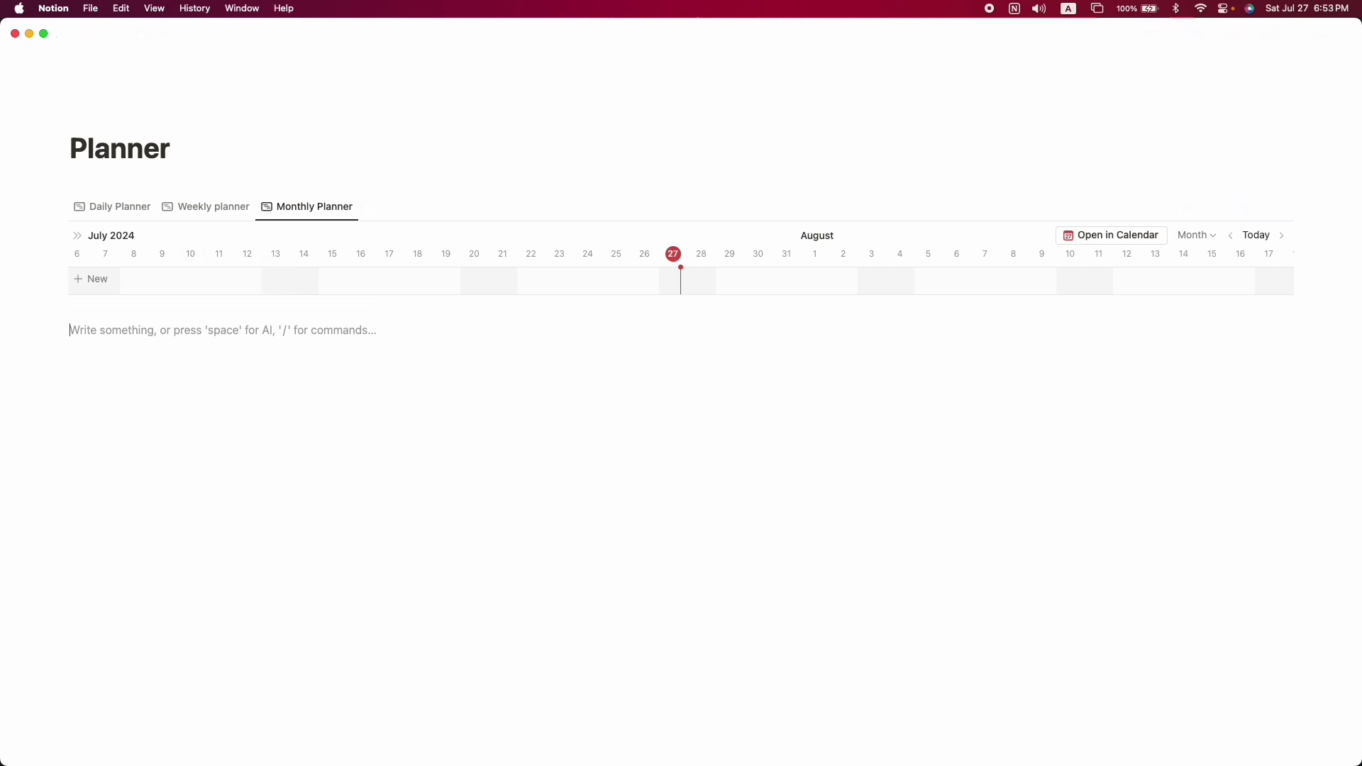
pyautogui.write('/cale')
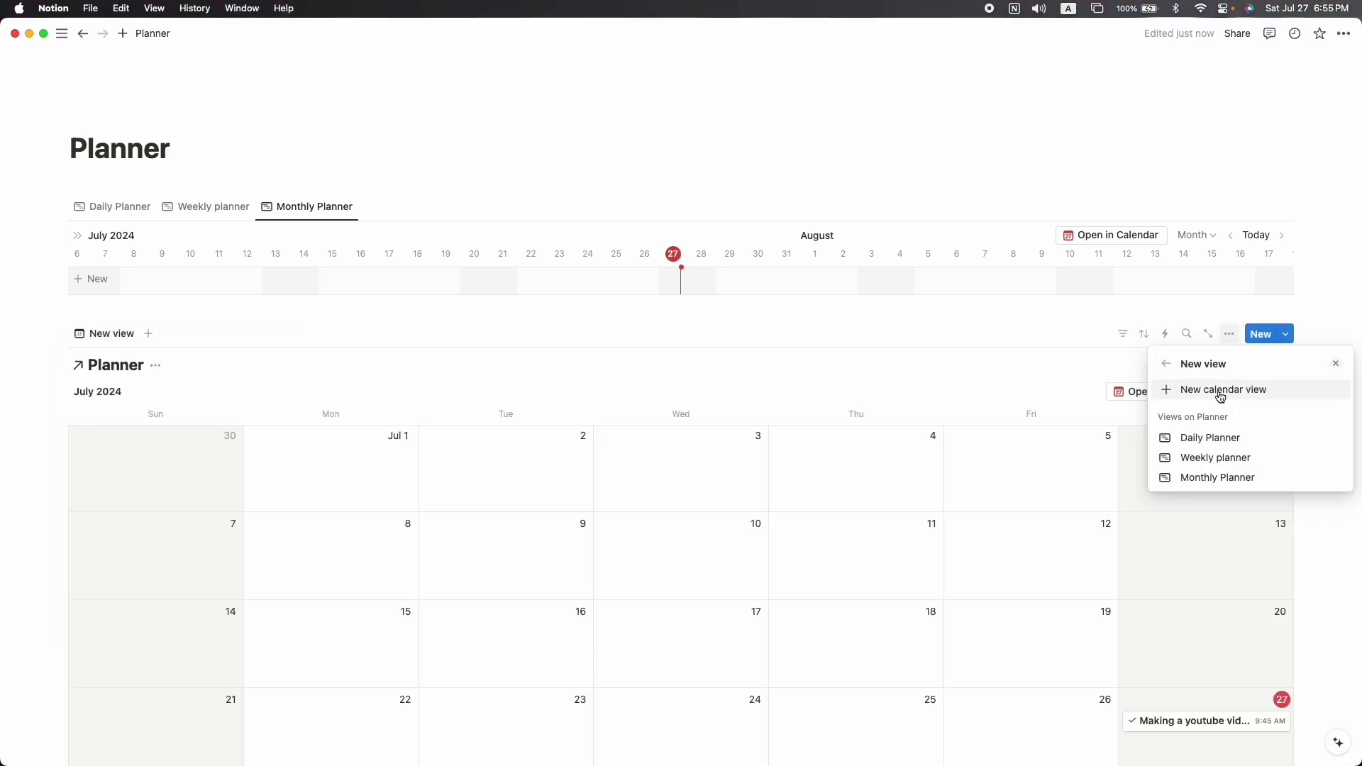
pyautogui.click(1195, 392)
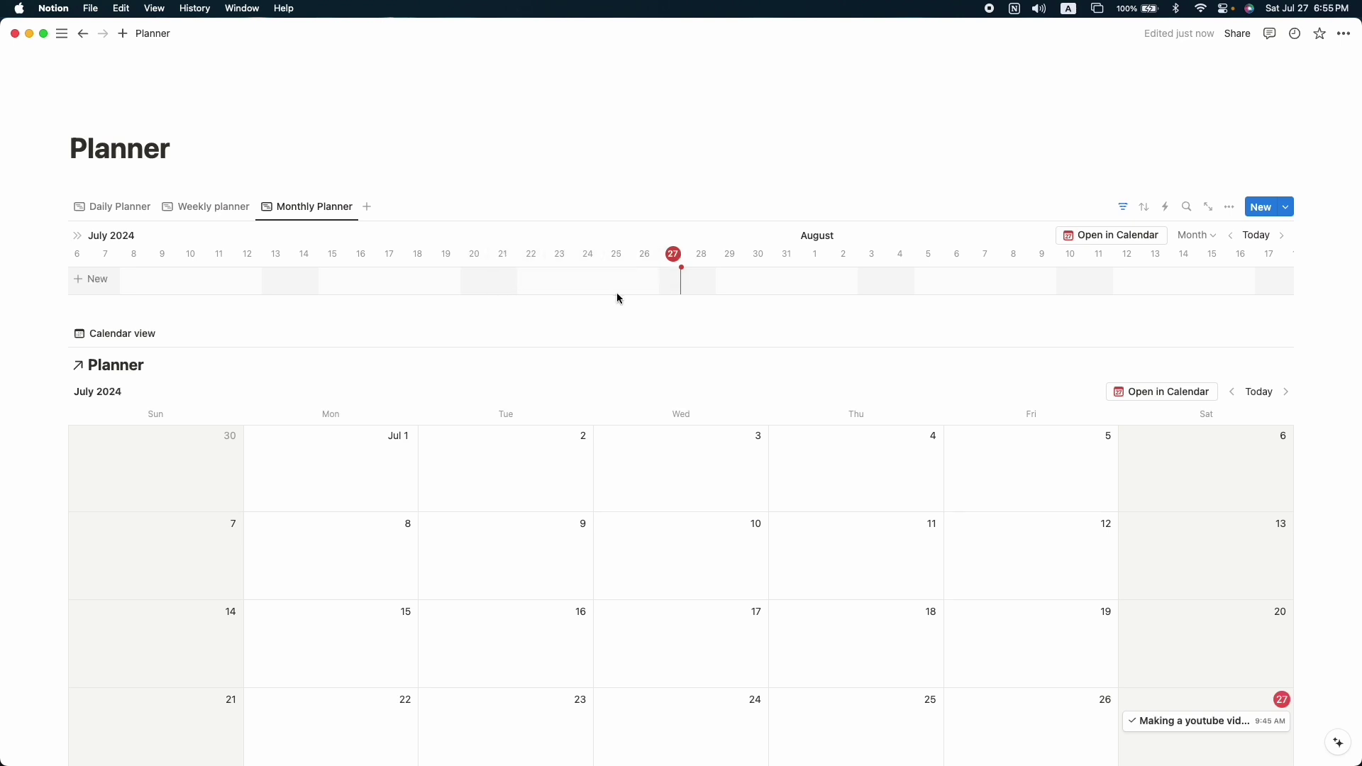
pyautogui.scroll(-1, 887, 286)
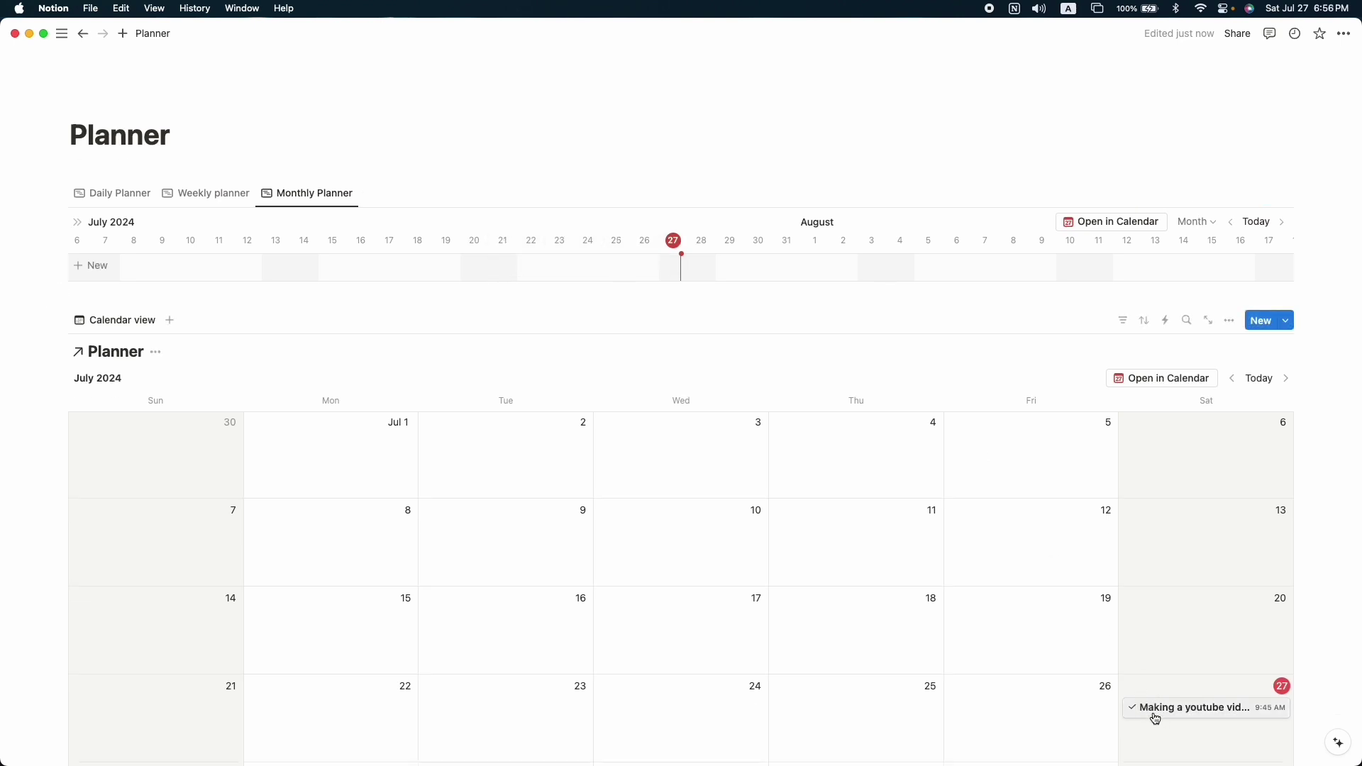
# Show Priority above Complete on calendar cards and hide the calendar's Planner title.
pyautogui.click(1230, 321)
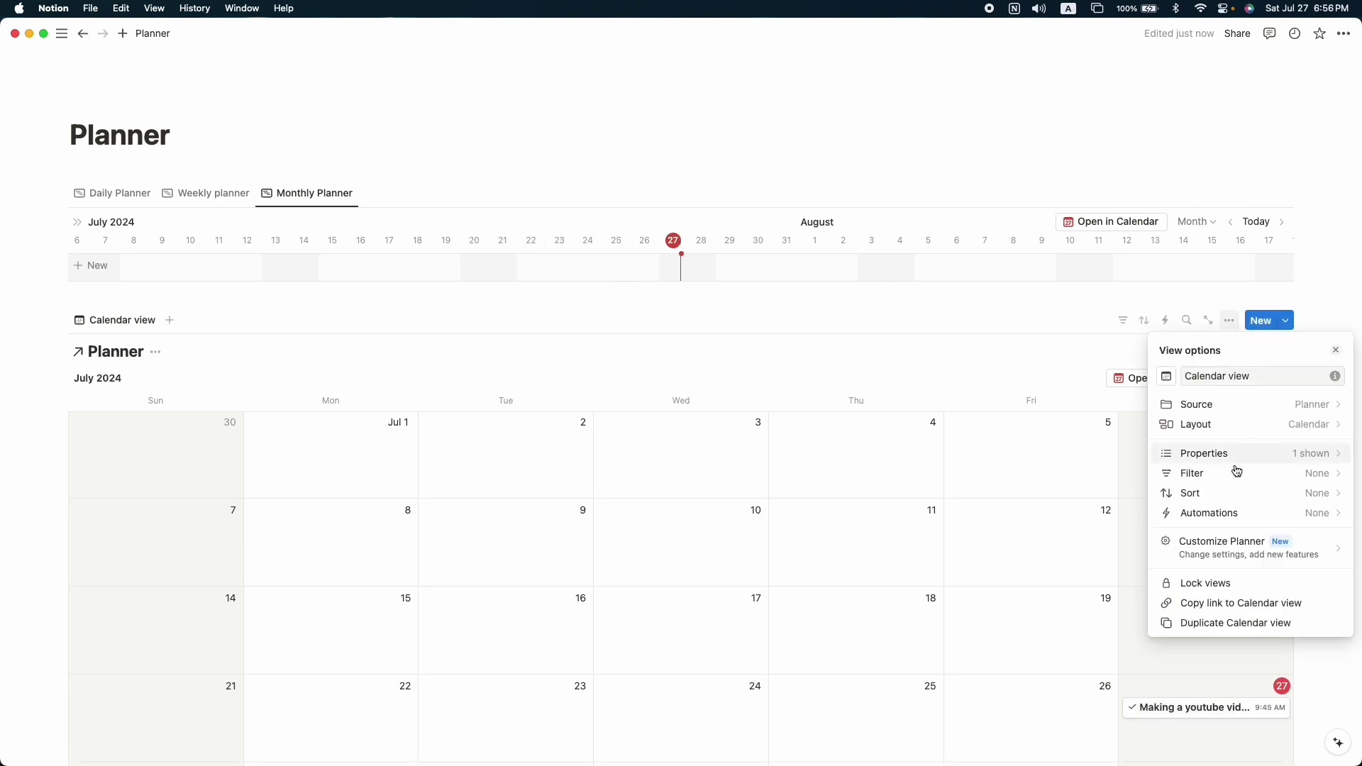
pyautogui.click(1225, 453)
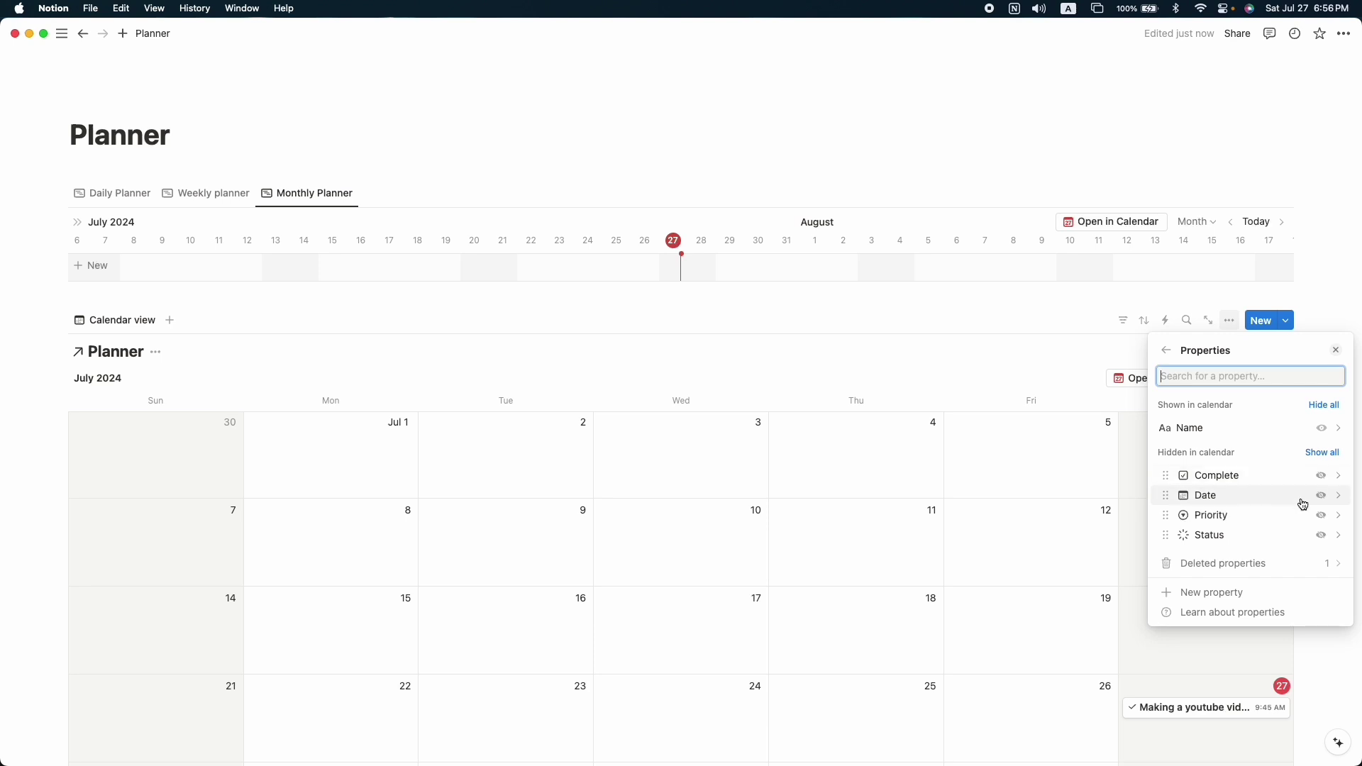
pyautogui.click(1321, 475)
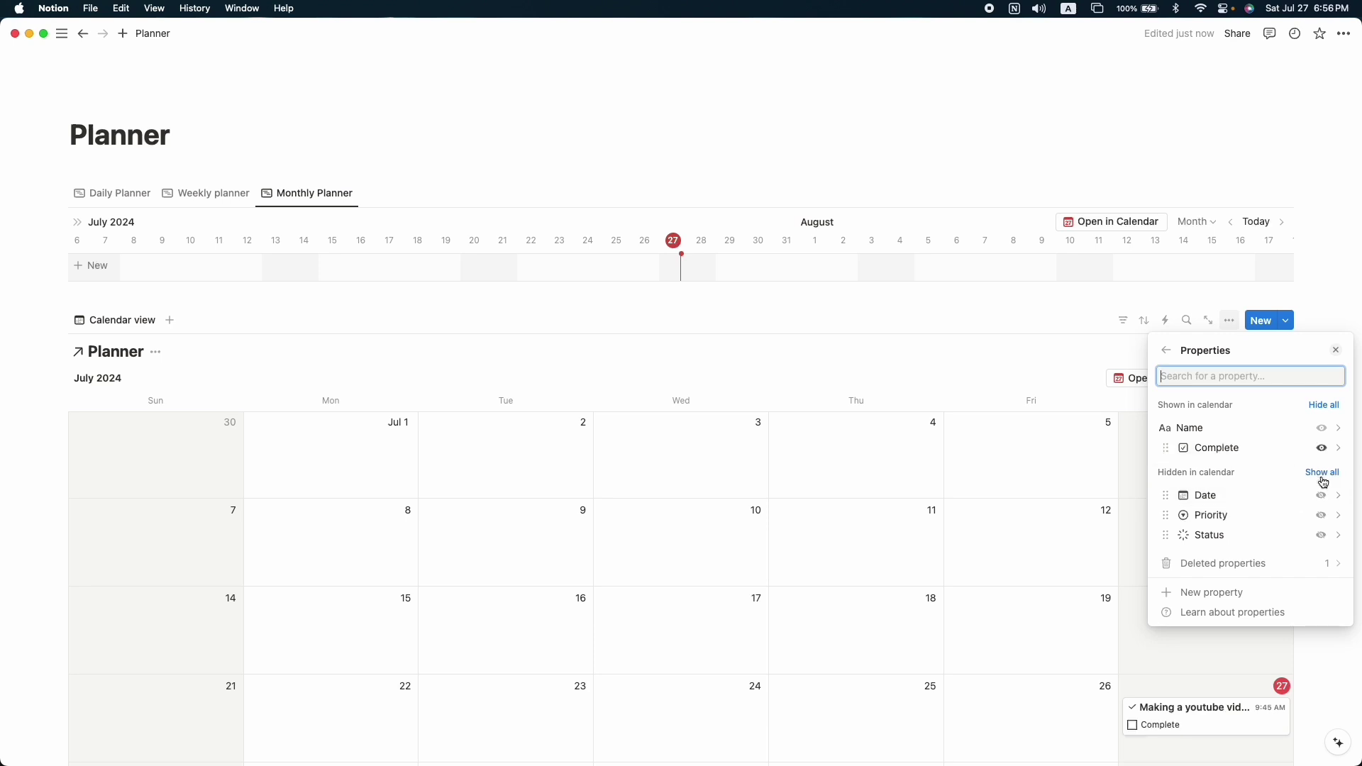
pyautogui.click(1321, 516)
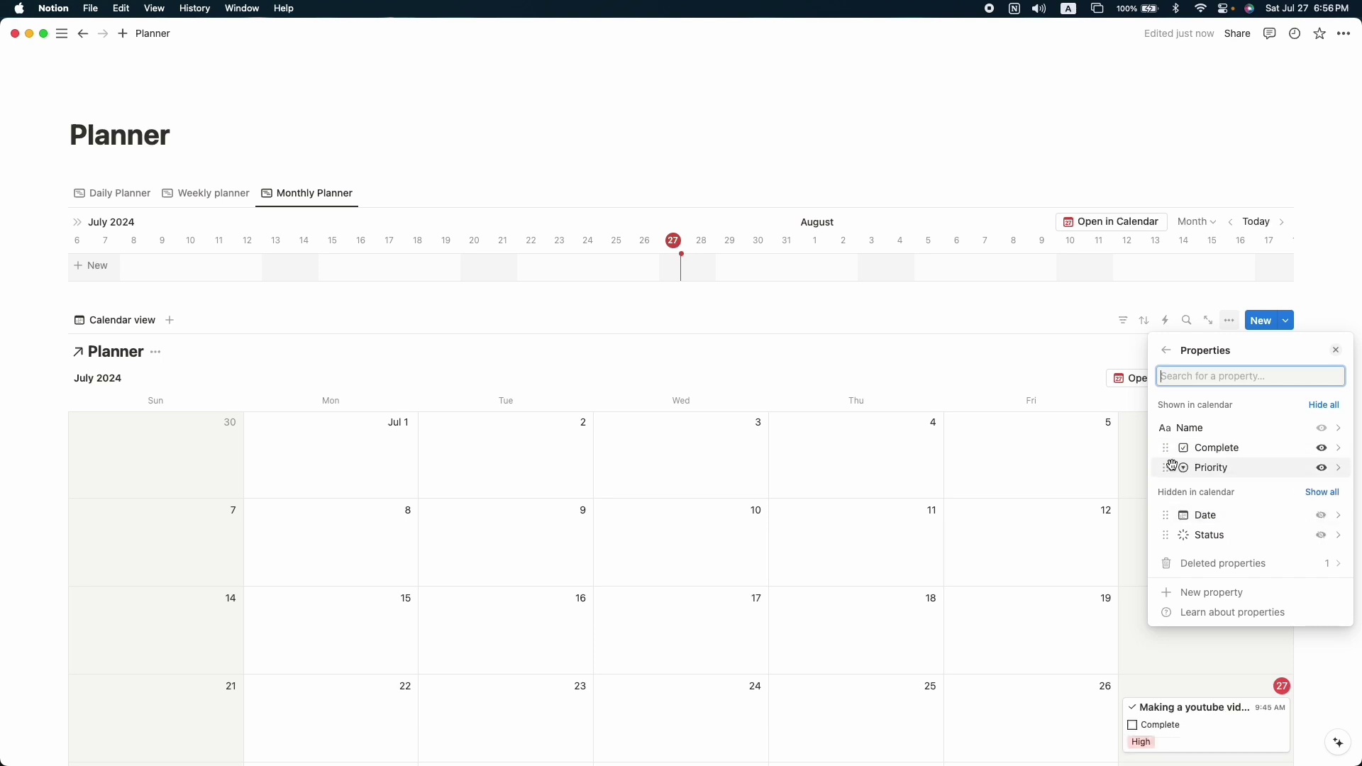
pyautogui.moveTo(1171, 466); pyautogui.dragTo(1177, 436)
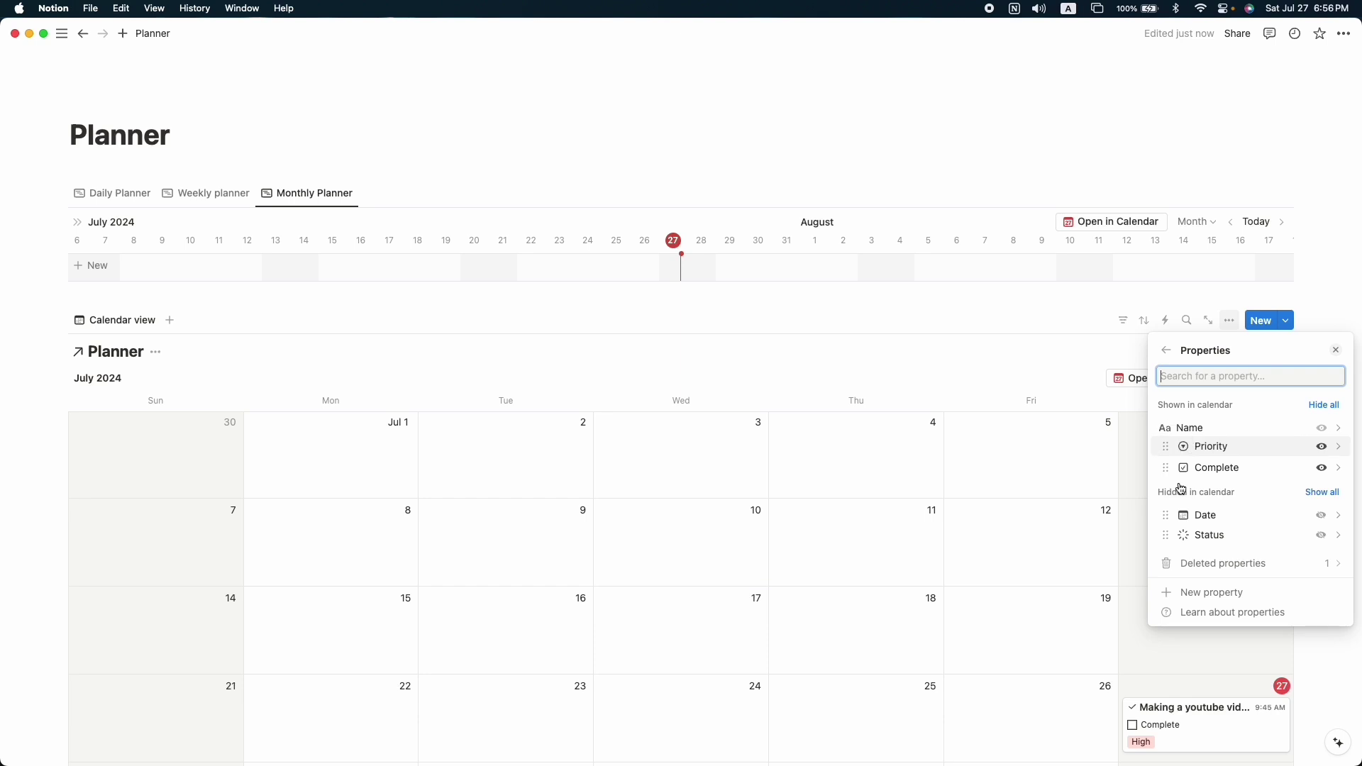
pyautogui.click(1035, 616)
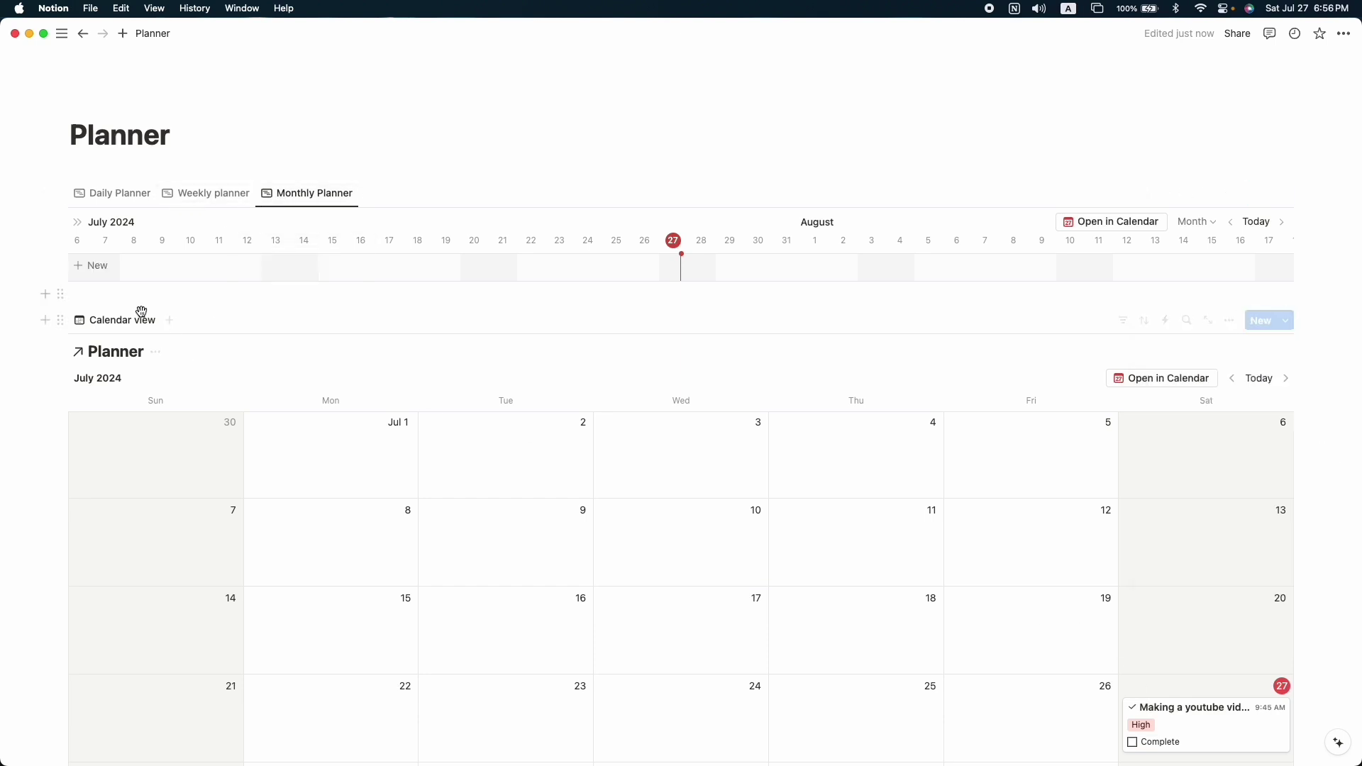
pyautogui.click(156, 352)
pyautogui.click(156, 432)
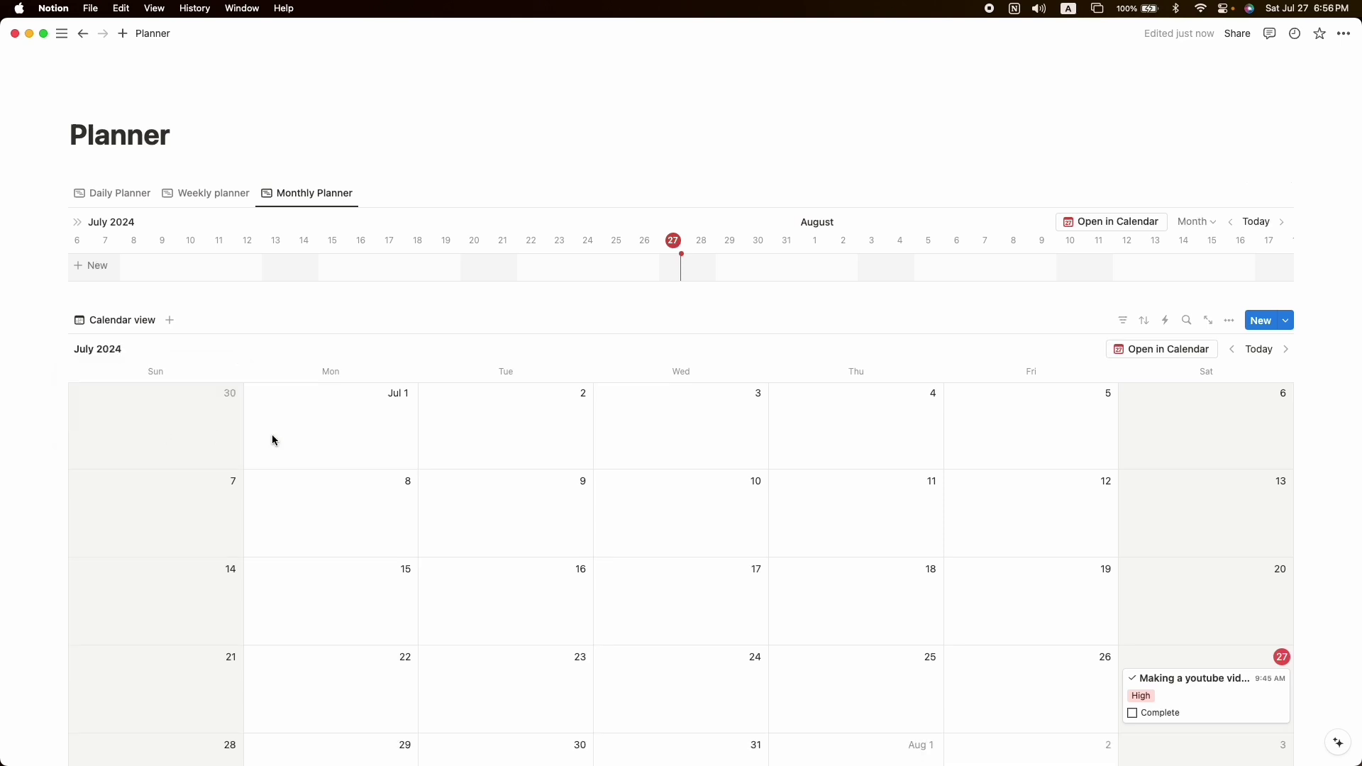